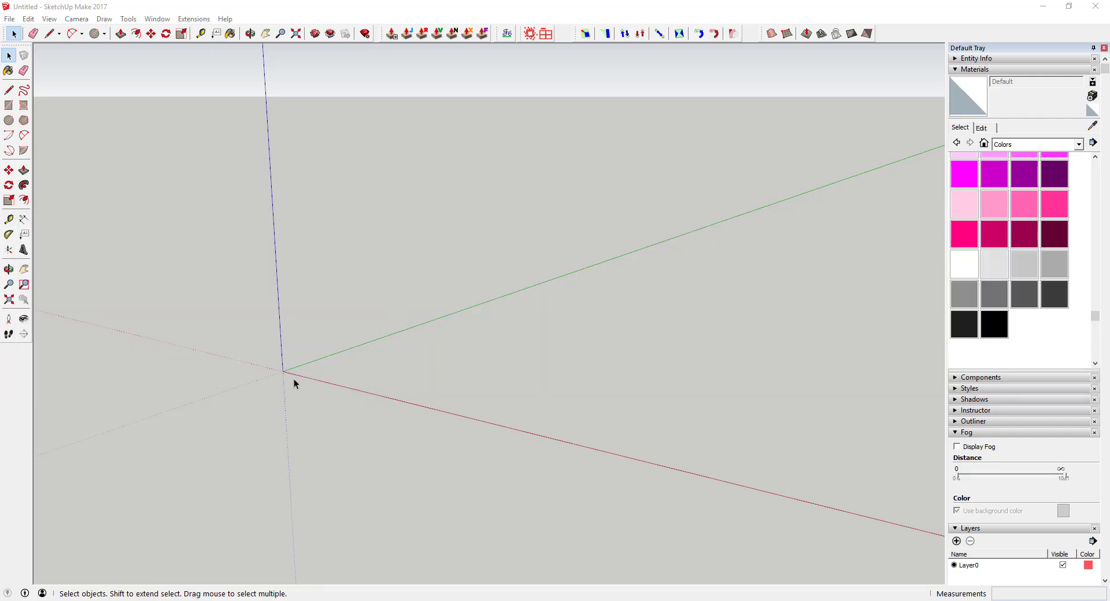
# - Draw a 24-sided horizontal circle on the ground plane, centred on the origin
pyautogui.press('c')
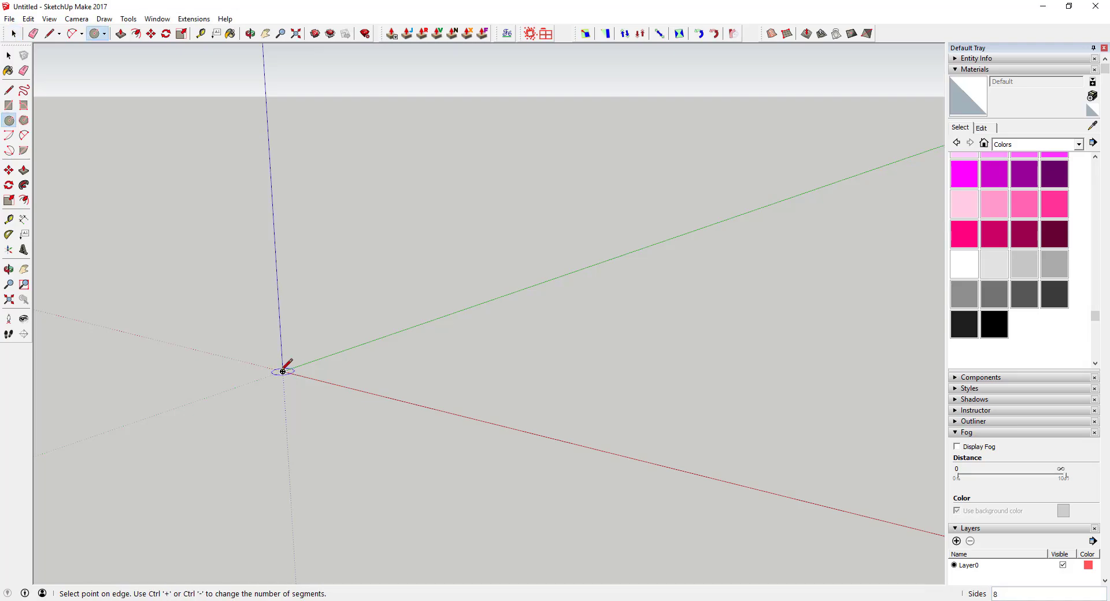
pyautogui.press('space')
pyautogui.press('c')
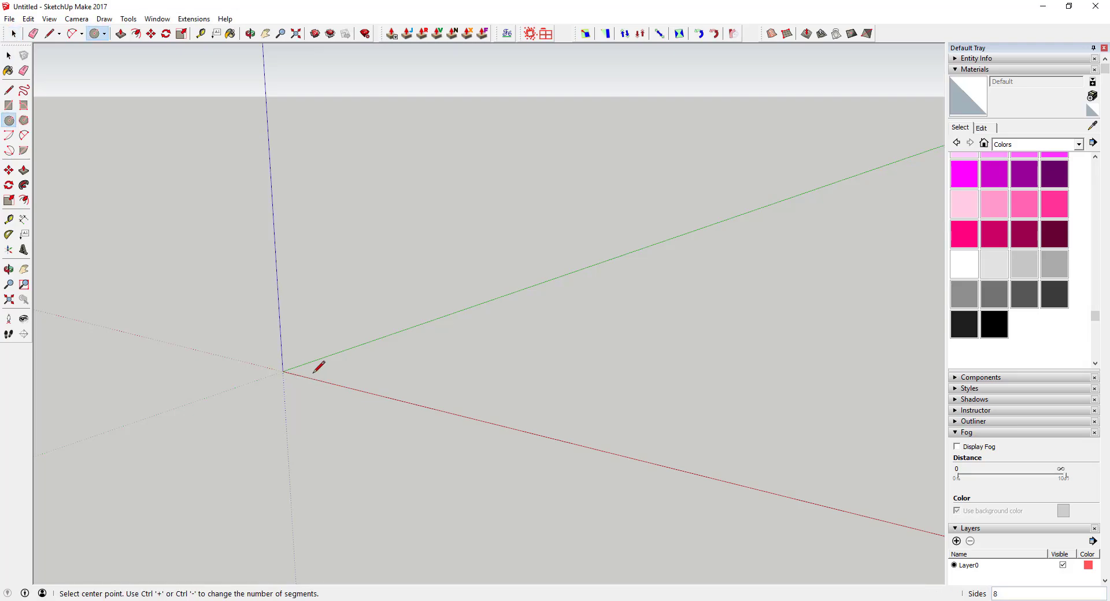
pyautogui.click(282, 372)
pyautogui.click(334, 376)
pyautogui.press('space')
# - Draw a vertical circle perpendicular to the green axis, centred on the origin and crossing the horizontal circle
pyautogui.scroll(1, 284, 364)
pyautogui.press('c')
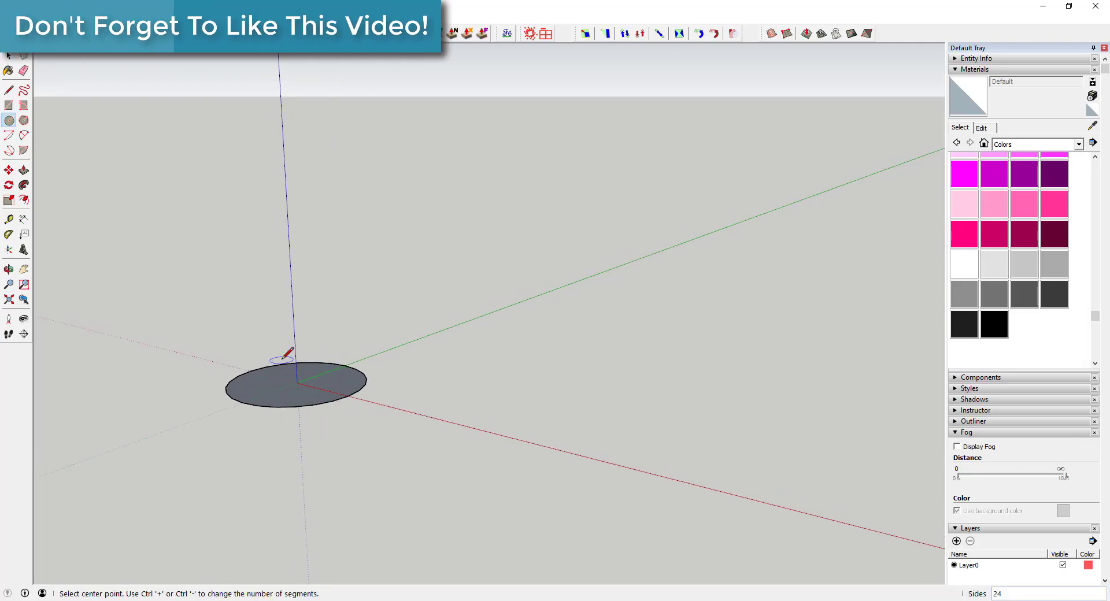
pyautogui.click(297, 383)
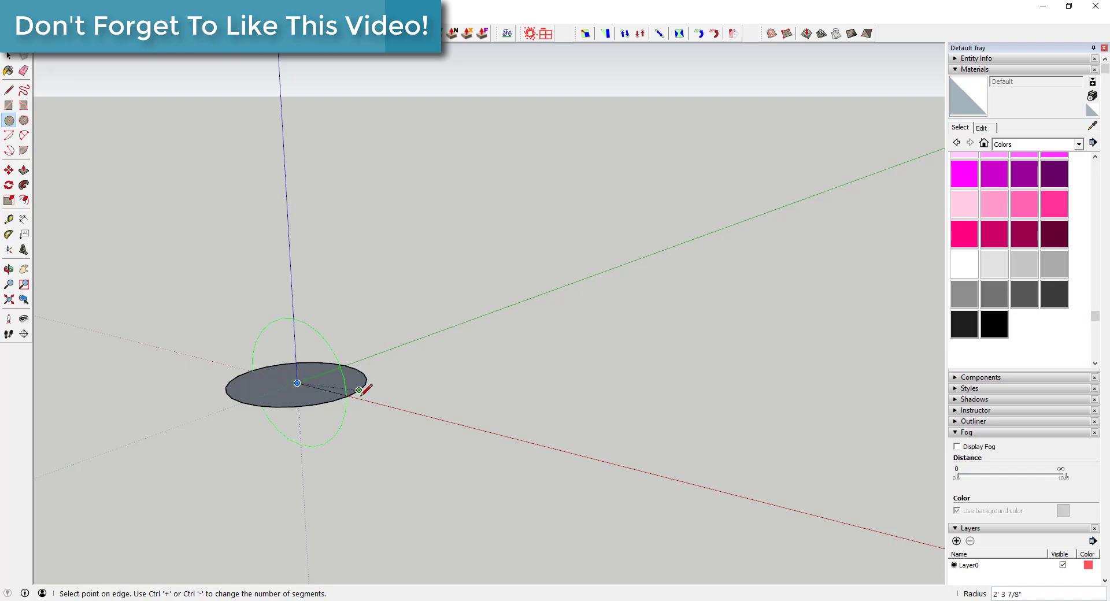
pyautogui.click(359, 394)
pyautogui.press('space')
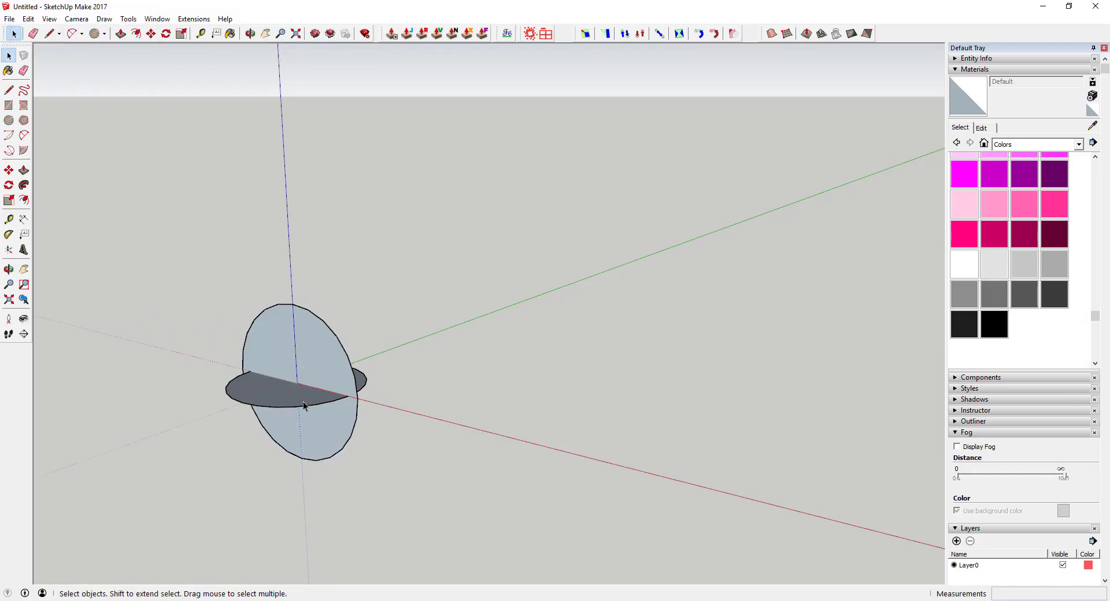
# - Sweep the vertical circle's face around the horizontal circle with Follow Me to form a sphere
pyautogui.click(295, 409)
pyautogui.click(23, 185)
pyautogui.click(303, 357)
pyautogui.press('space')
# - Select the whole sphere with its connected geometry and make it a group
pyautogui.moveTo(276, 366); pyautogui.dragTo(315, 414, button='middle')
pyautogui.scroll(2, 275, 355)
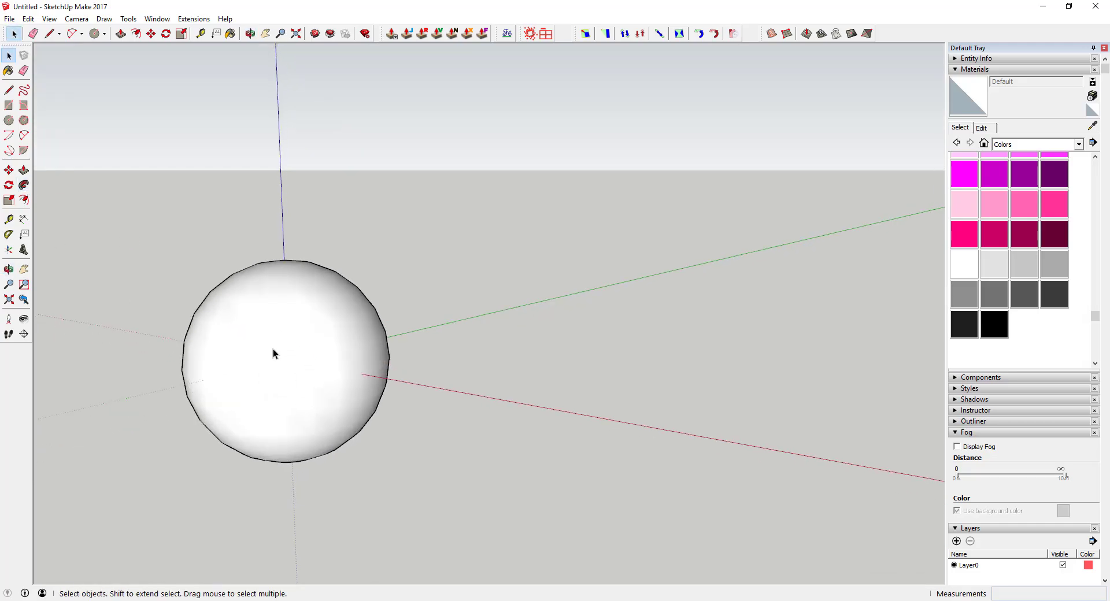
pyautogui.click(270, 340)
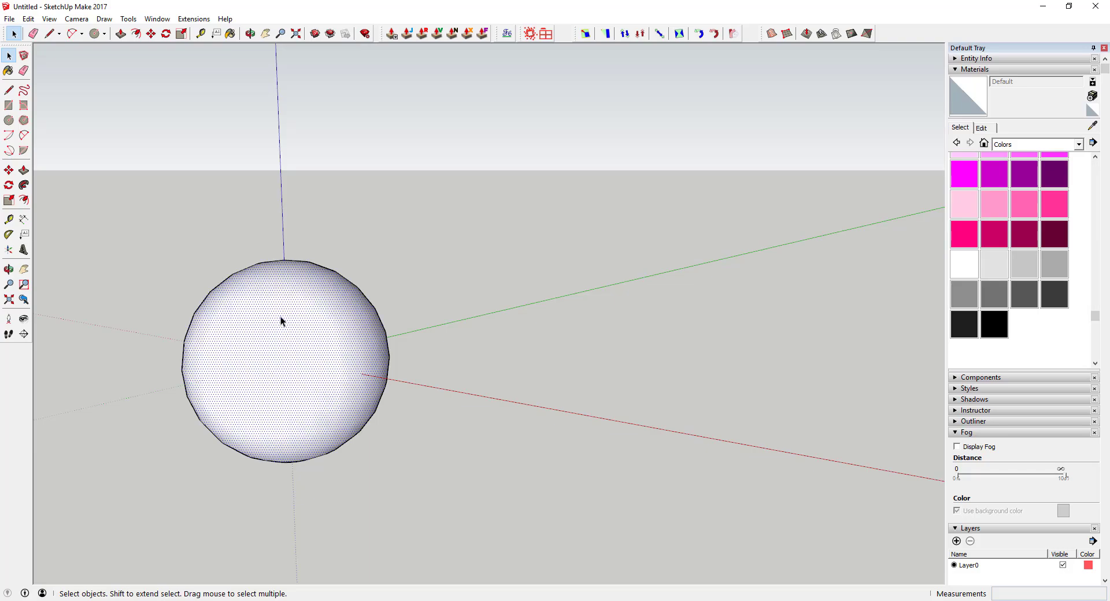
pyautogui.moveTo(287, 313); pyautogui.dragTo(299, 345, button='middle')
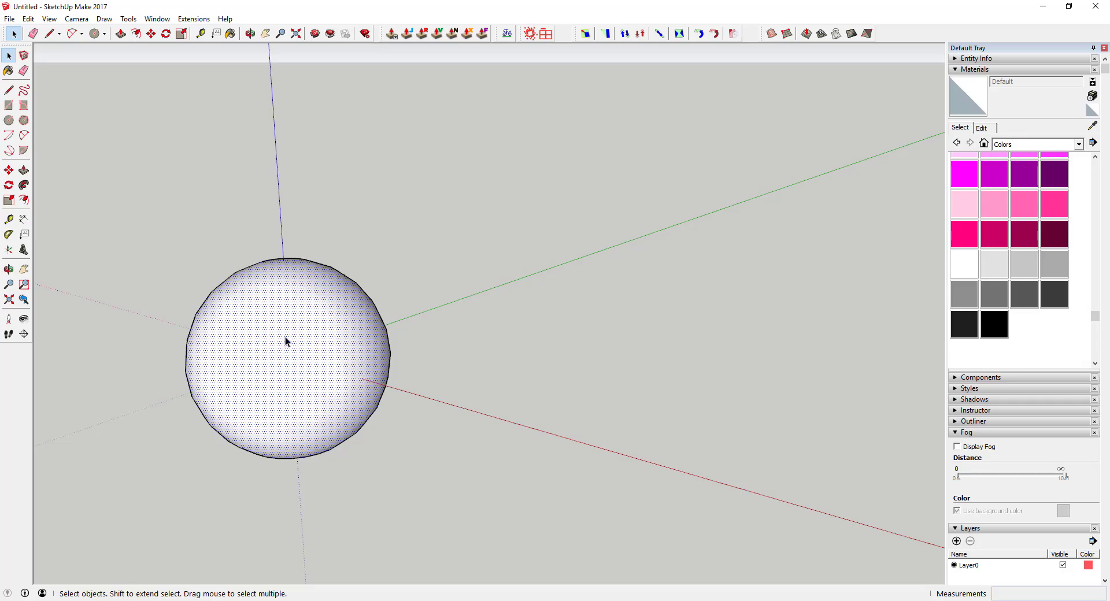
pyautogui.click(285, 340)
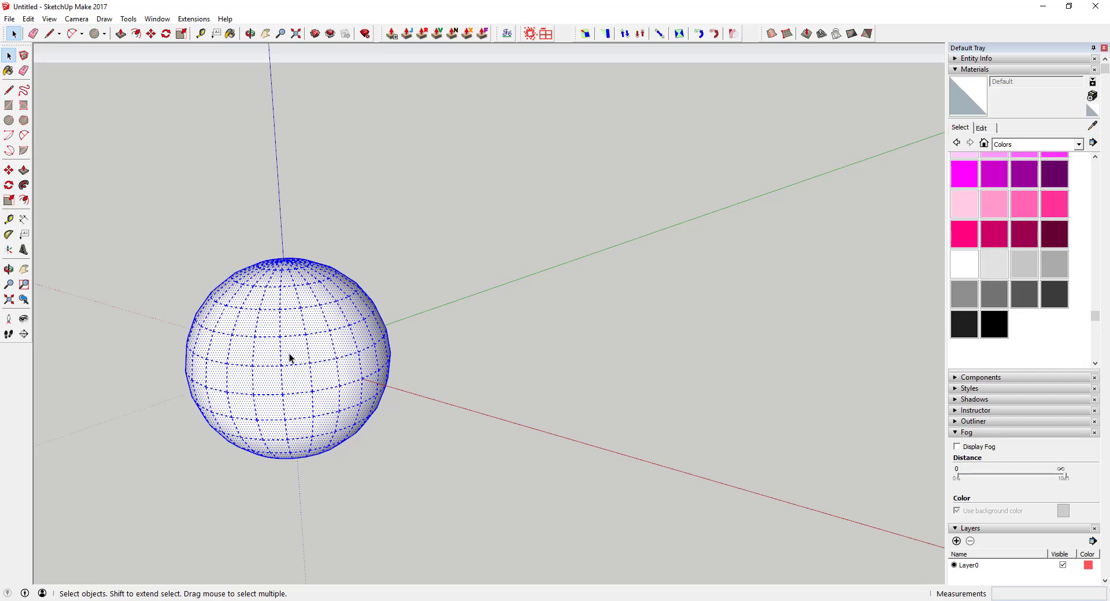
pyautogui.rightClick(289, 352)
pyautogui.click(347, 200)
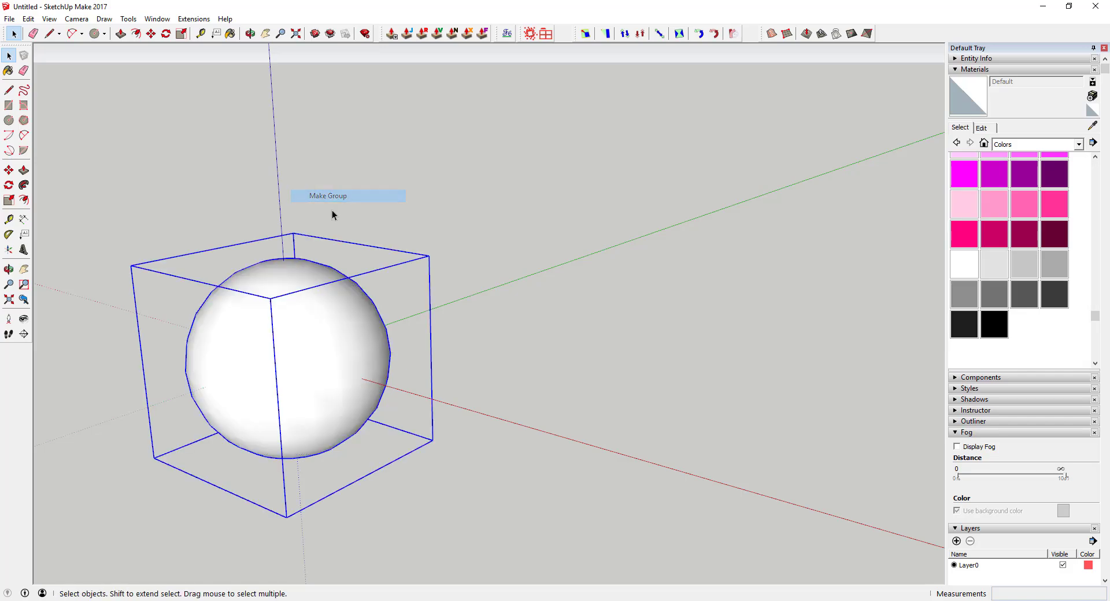
# - Draw a small 24-sided horizontal circle beside the sphere, near the red axis
pyautogui.moveTo(296, 342); pyautogui.dragTo(309, 318, button='middle')
pyautogui.press('c')
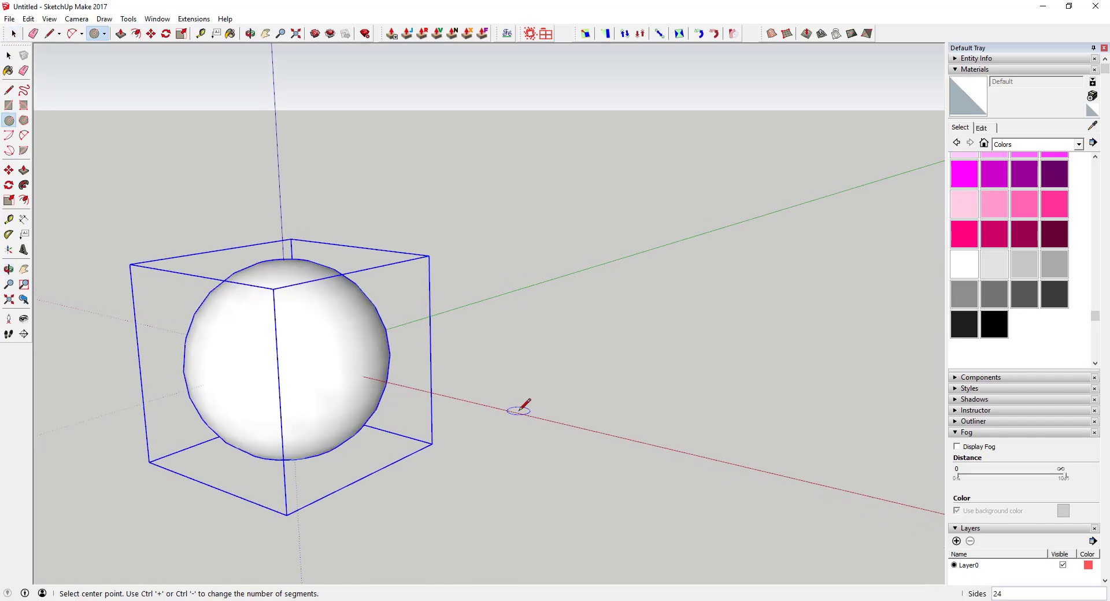
pyautogui.click(512, 411)
pyautogui.click(525, 412)
pyautogui.press('space')
# - Draw a narrow vertical triangle rising from the small circle's centre, with its base reaching out to the circle's edge
pyautogui.press('l')
pyautogui.scroll(2, 513, 411)
pyautogui.click(512, 411)
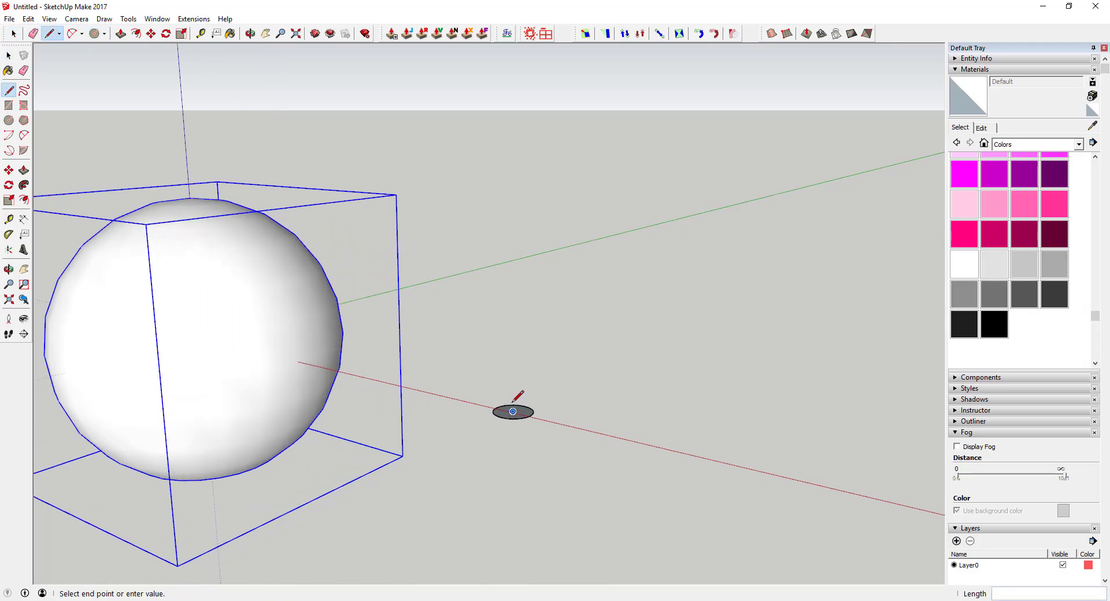
pyautogui.click(513, 351)
pyautogui.click(497, 416)
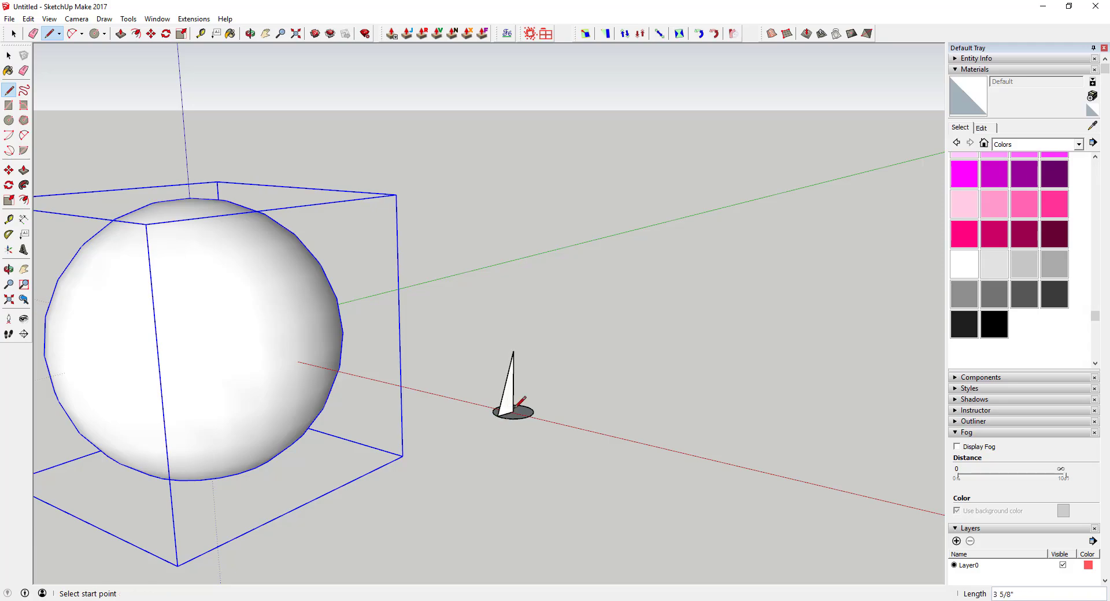
pyautogui.click(512, 411)
pyautogui.press('space')
# - Sweep the triangle around the small circle with Follow Me to form a cone
pyautogui.click(506, 409)
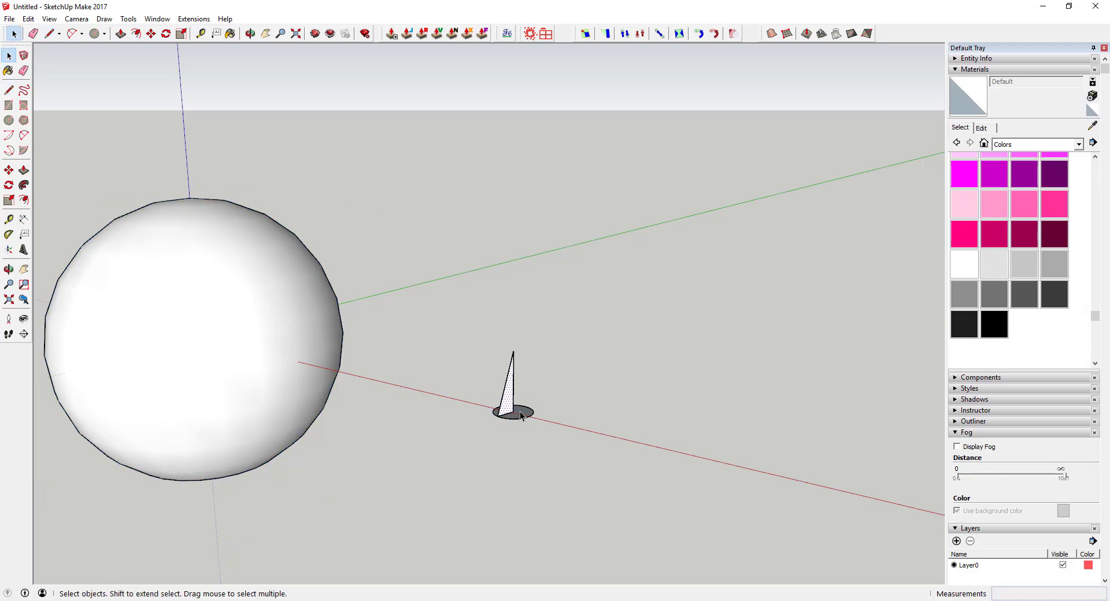
pyautogui.scroll(1, 506, 404)
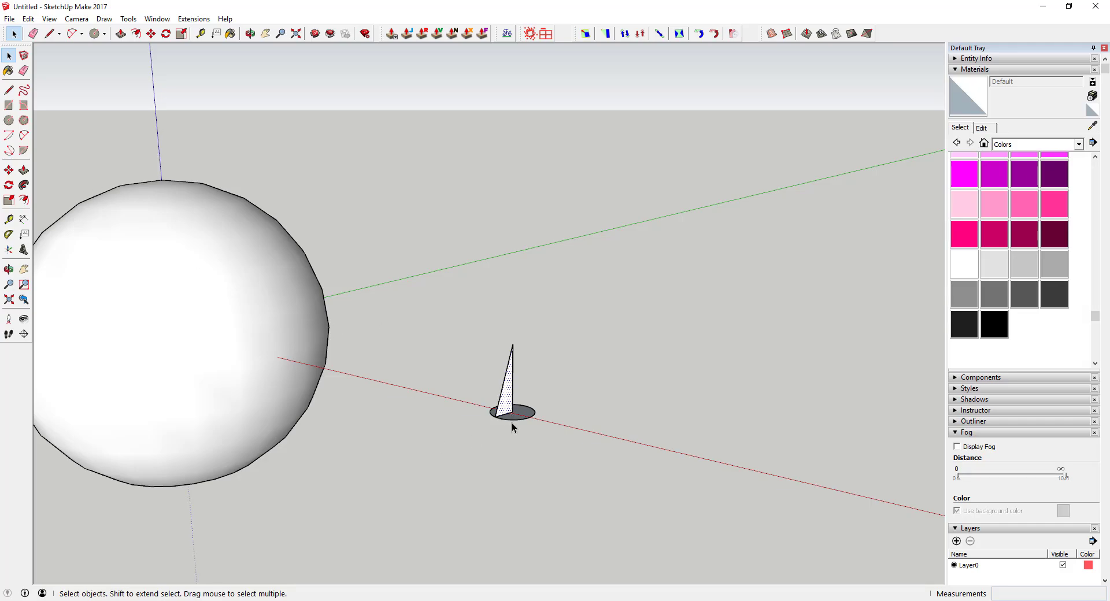
pyautogui.click(511, 421)
pyautogui.click(24, 185)
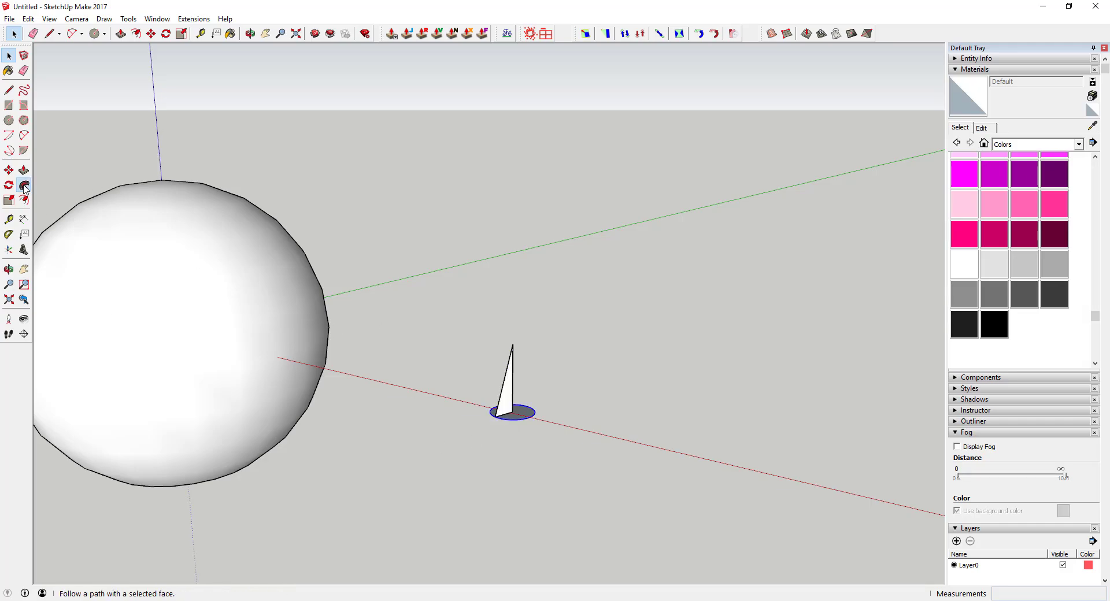
pyautogui.click(508, 402)
pyautogui.press('space')
# - Reverse the cone's side faces so their front side points outward
pyautogui.scroll(-1, 480, 345)
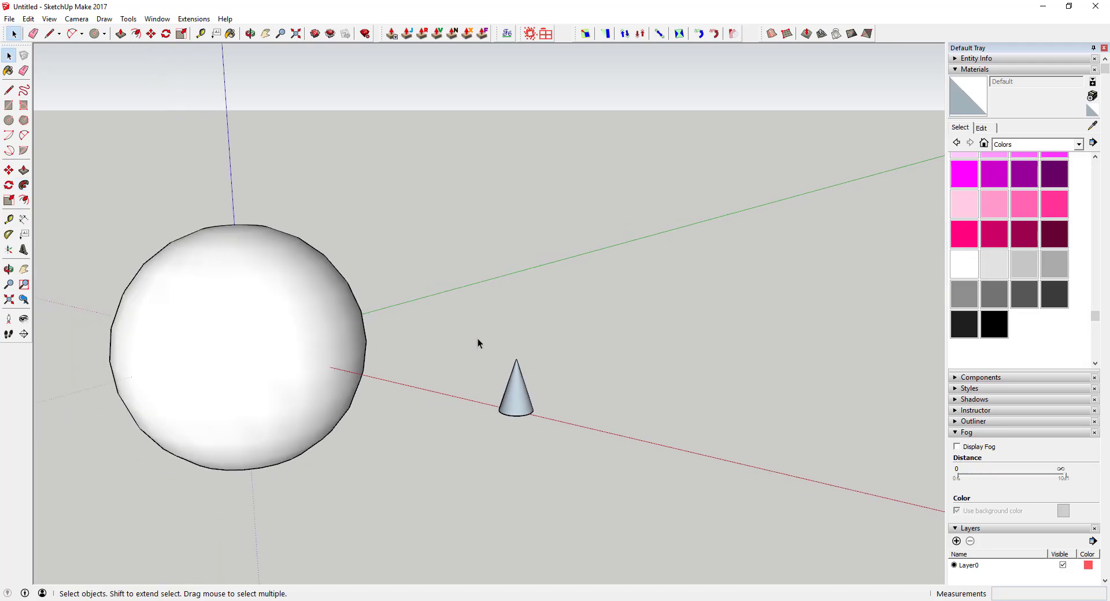
pyautogui.rightClick(519, 395)
pyautogui.click(543, 286)
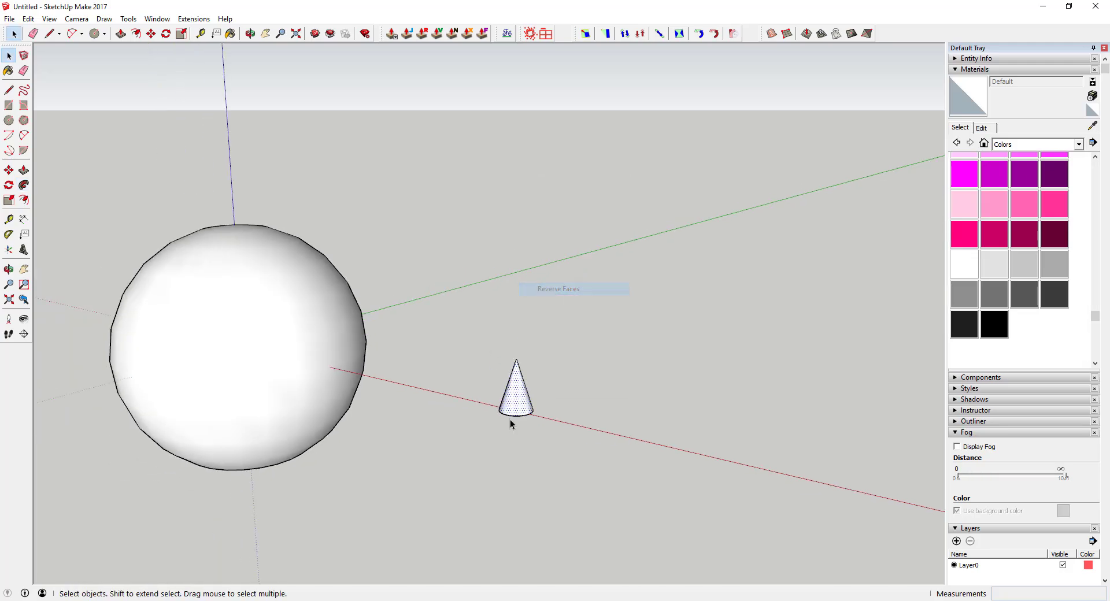
# - Select the entire cone and make it a component named Spike
pyautogui.scroll(1, 517, 402)
pyautogui.moveTo(424, 283); pyautogui.dragTo(671, 498)
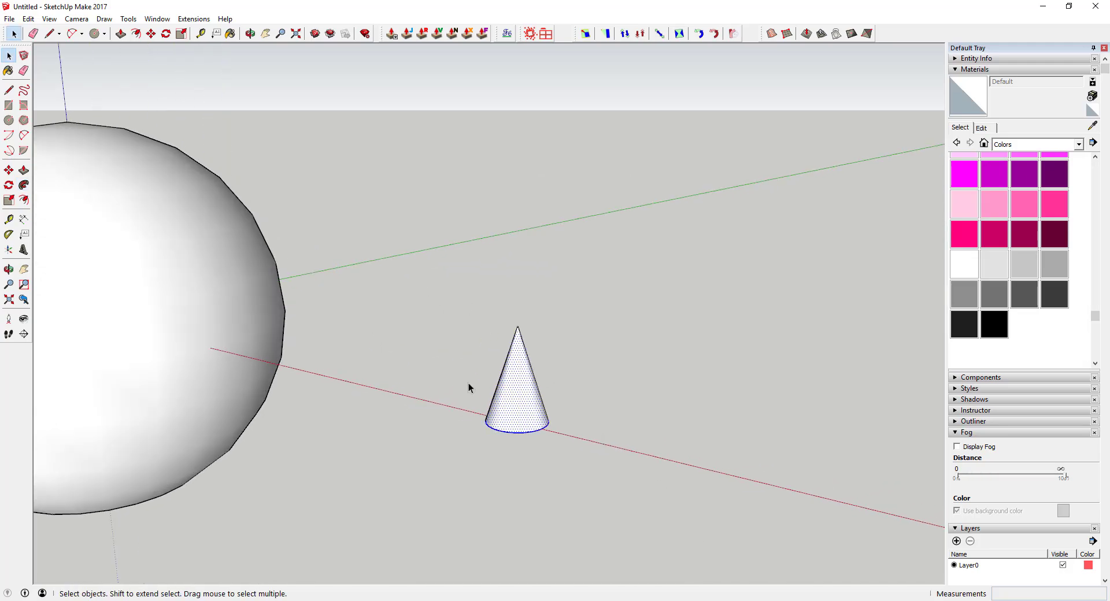
pyautogui.rightClick(516, 391)
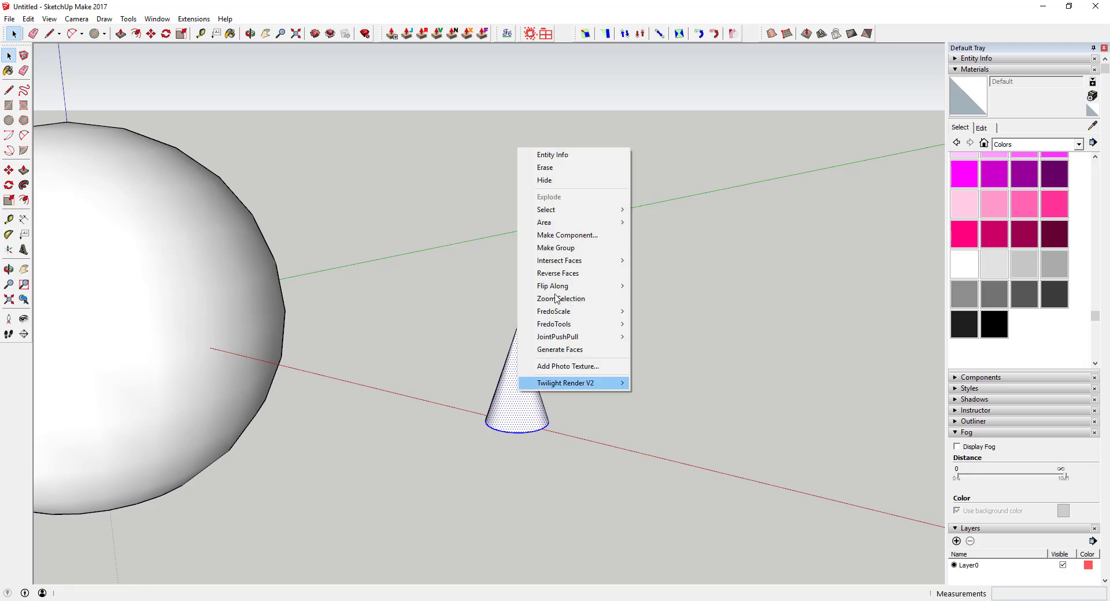
pyautogui.click(570, 235)
pyautogui.write('Spike')
pyautogui.press('Return')
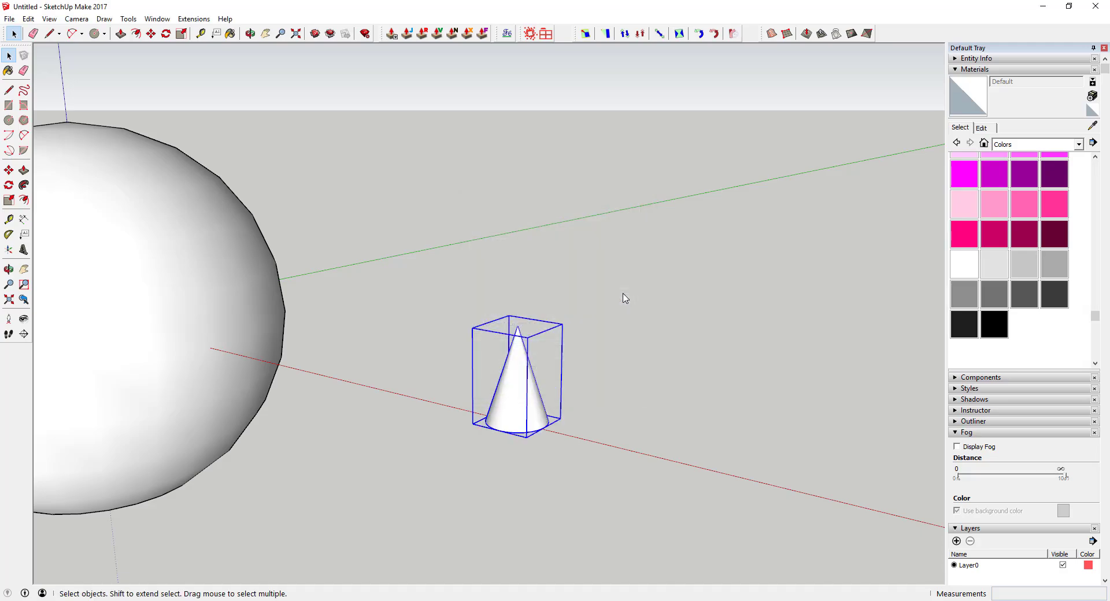
# - Open Skatter and set the sphere group as the host and the Spike component as the scattered object
pyautogui.scroll(-3, 539, 307)
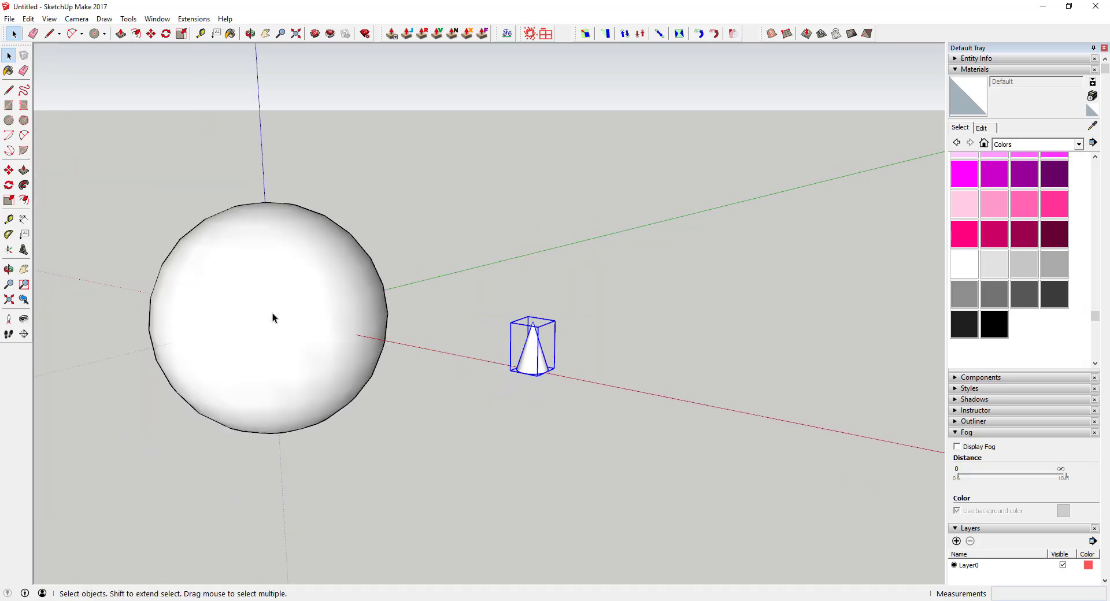
pyautogui.scroll(2, 272, 312)
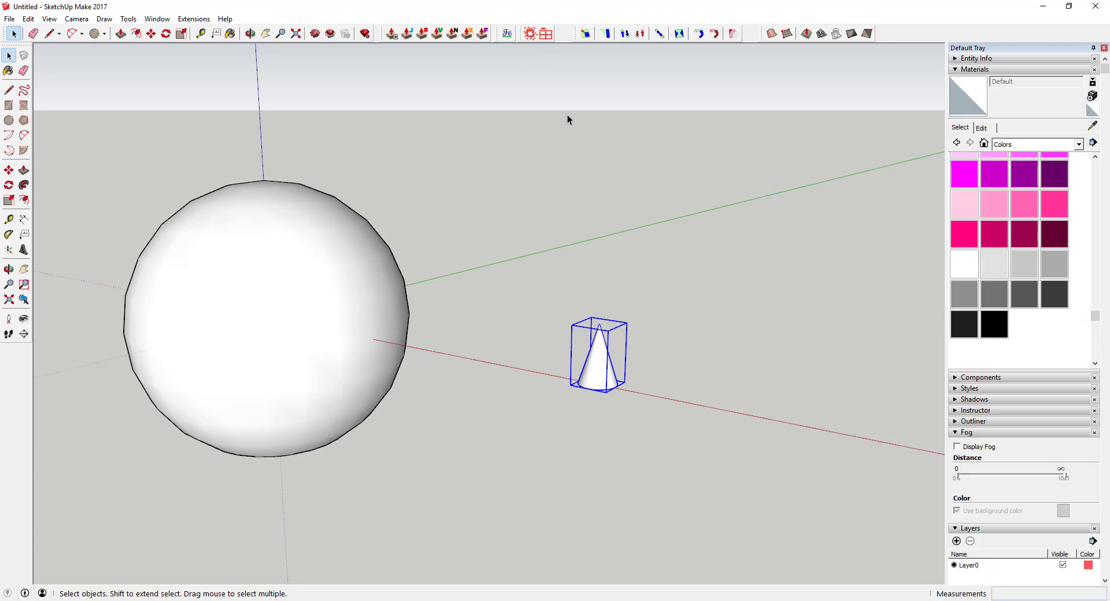
pyautogui.click(530, 33)
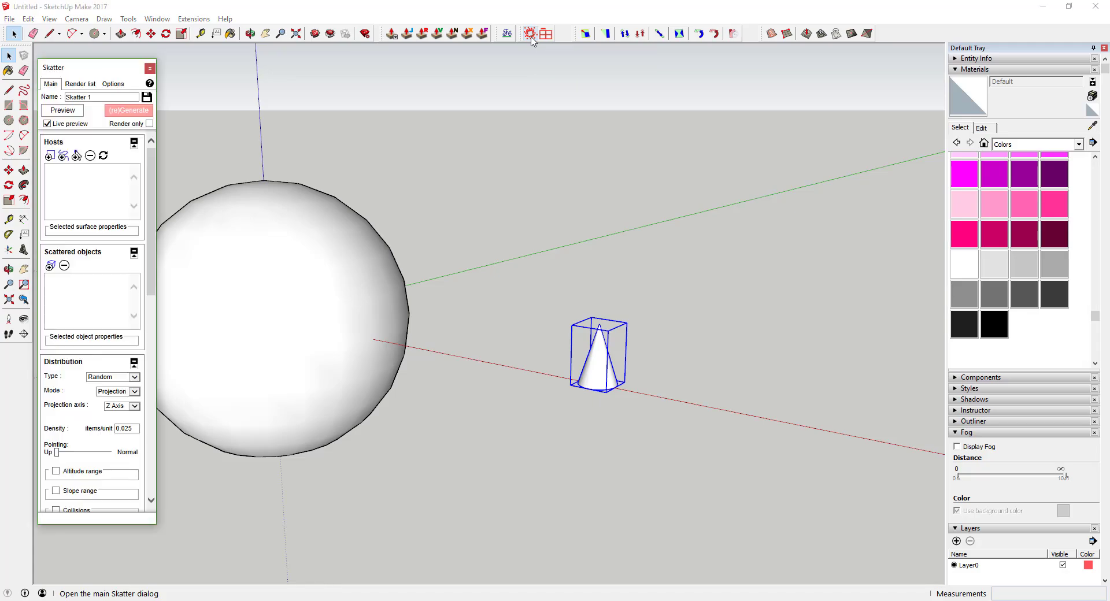
pyautogui.moveTo(365, 210); pyautogui.dragTo(434, 196, button='middle')
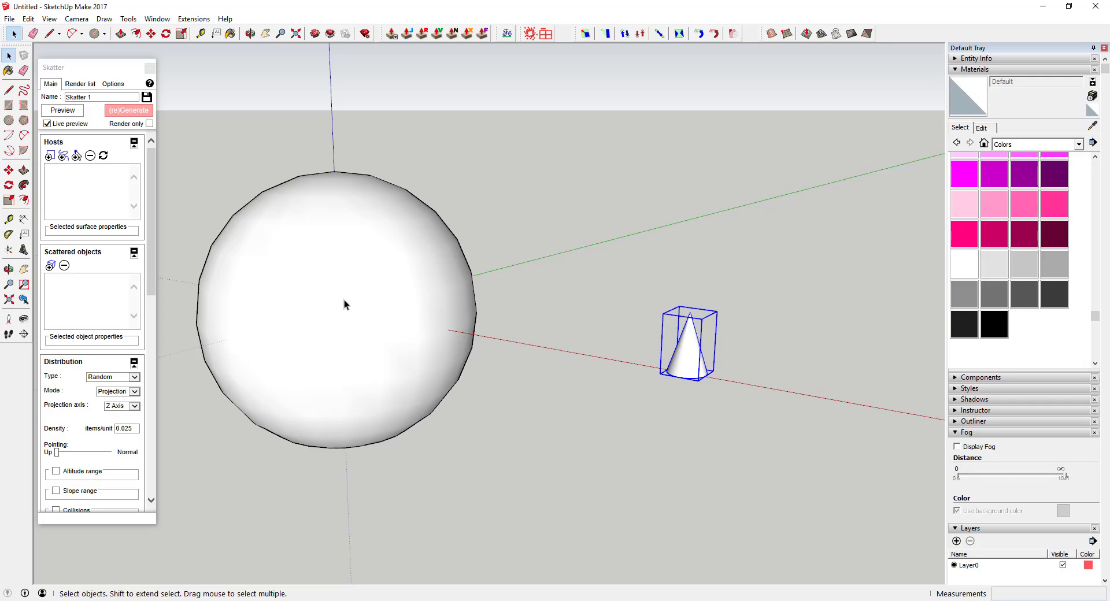
pyautogui.click(49, 156)
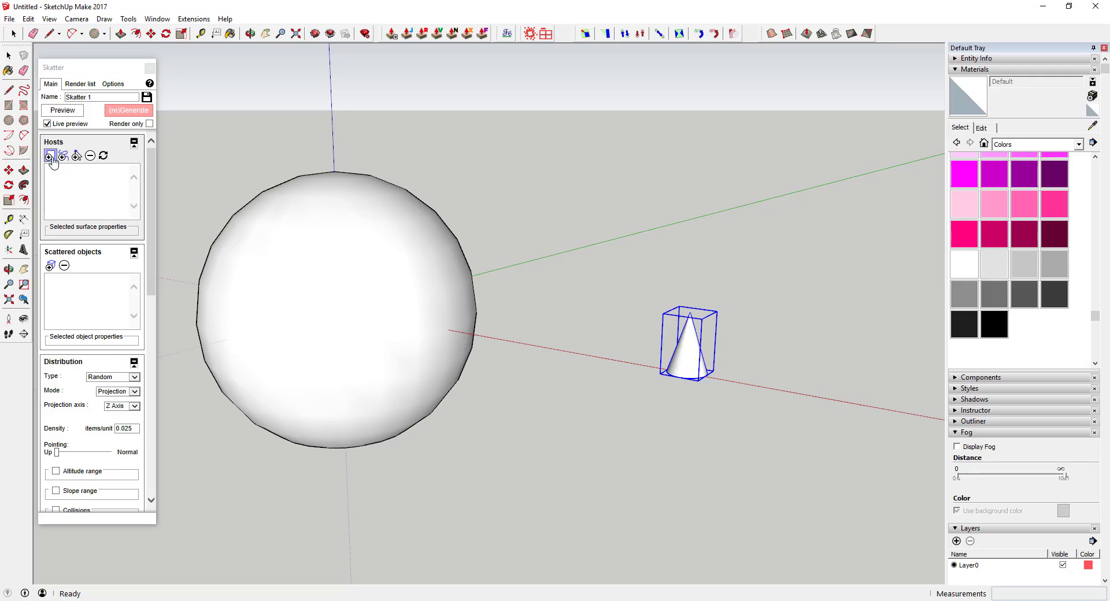
pyautogui.click(347, 301)
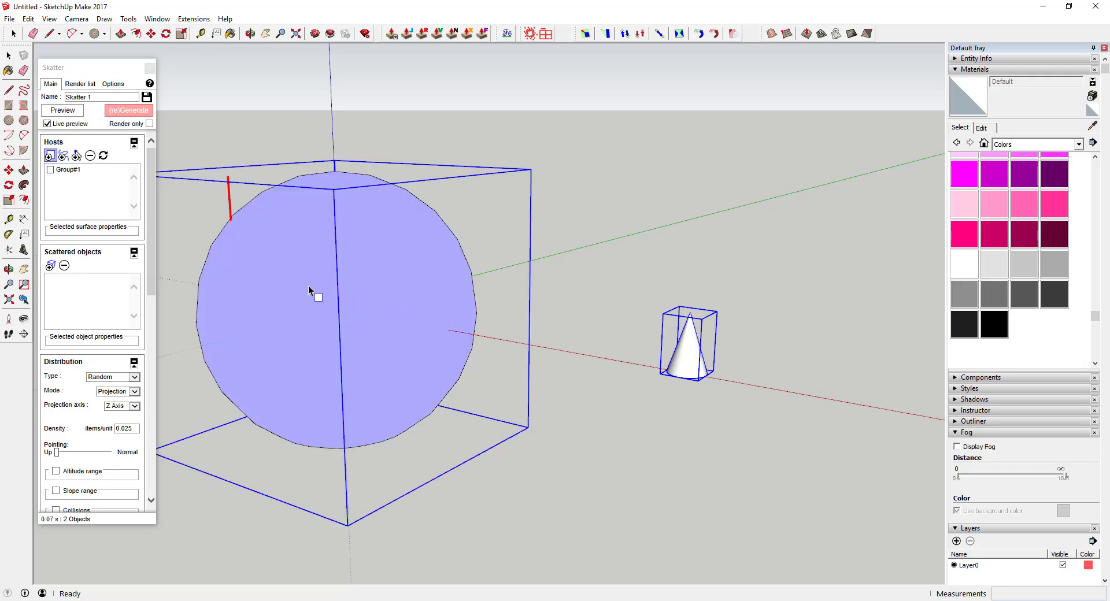
pyautogui.click(51, 266)
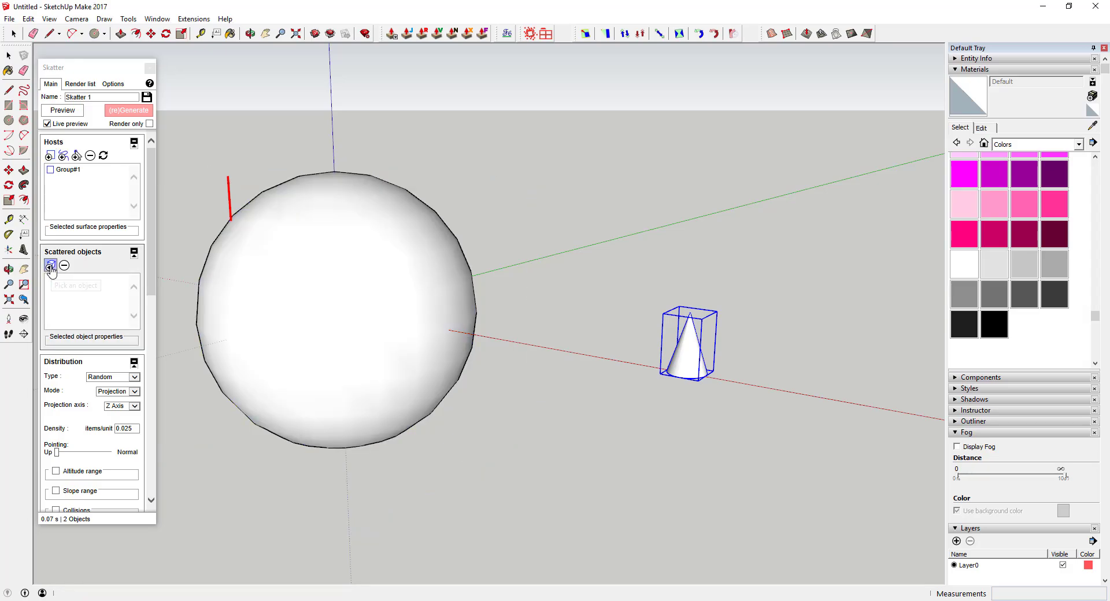
pyautogui.click(690, 356)
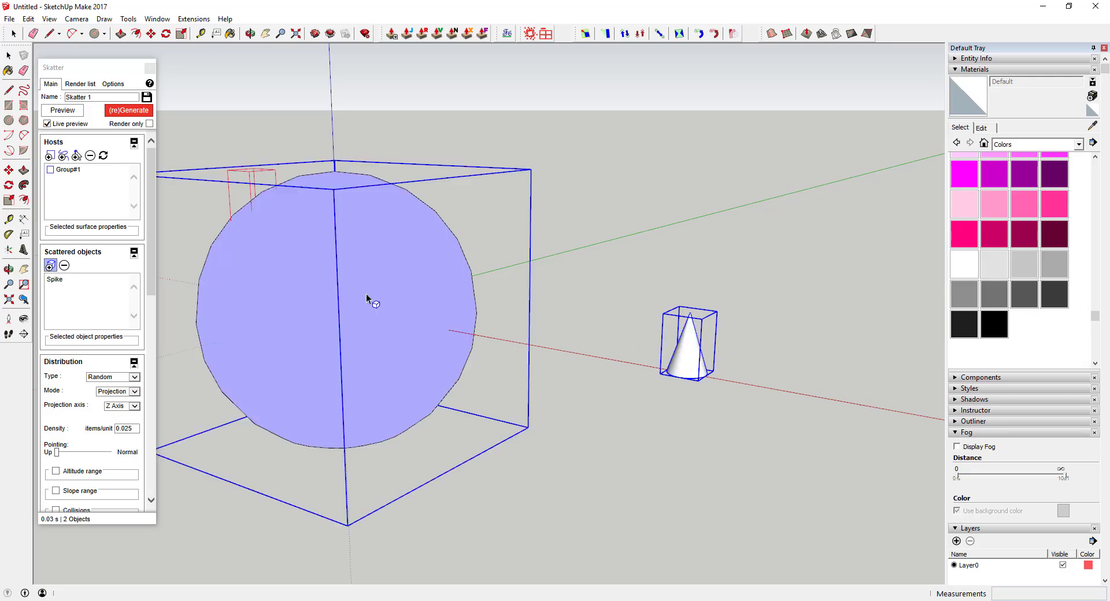
# - Generate the scatter of Spike on the sphere with the current distribution settings
pyautogui.scroll(-2, 390, 262)
pyautogui.scroll(2, 316, 280)
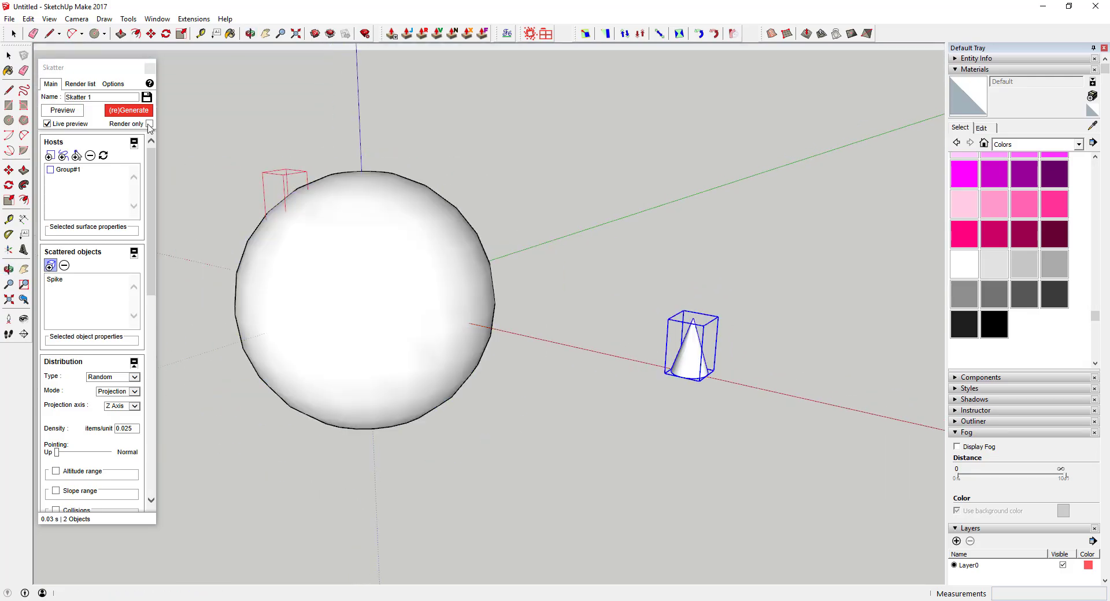
pyautogui.click(128, 109)
pyautogui.moveTo(221, 161); pyautogui.dragTo(252, 217, button='middle')
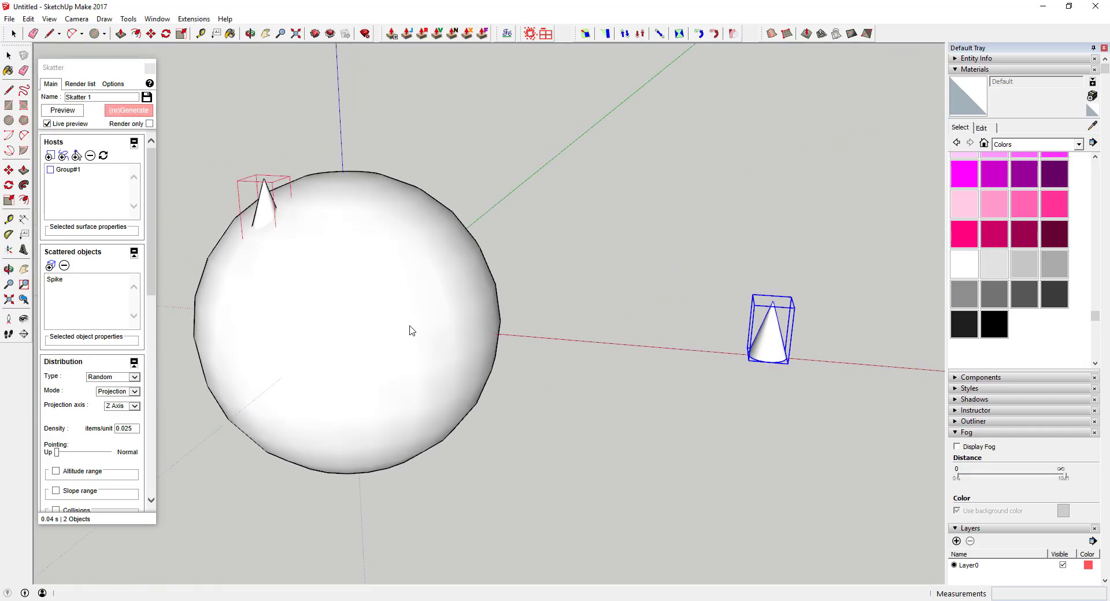
pyautogui.moveTo(413, 339); pyautogui.dragTo(338, 320, button='middle')
pyautogui.scroll(-2, 338, 321)
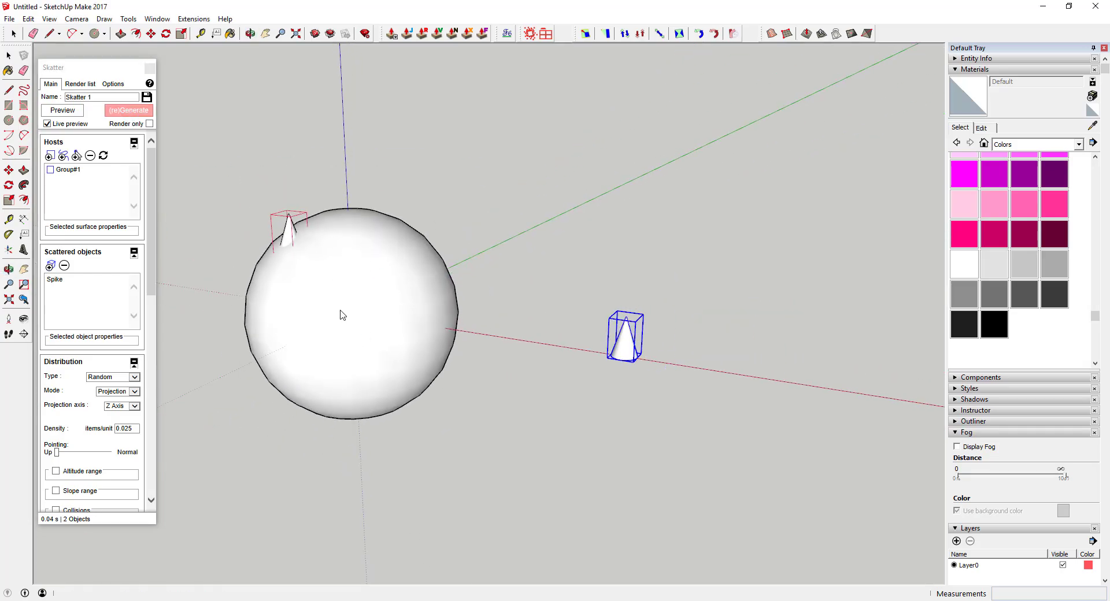
# - Set the distribution type to Faces centers and generate the spikes over the sphere
pyautogui.click(113, 381)
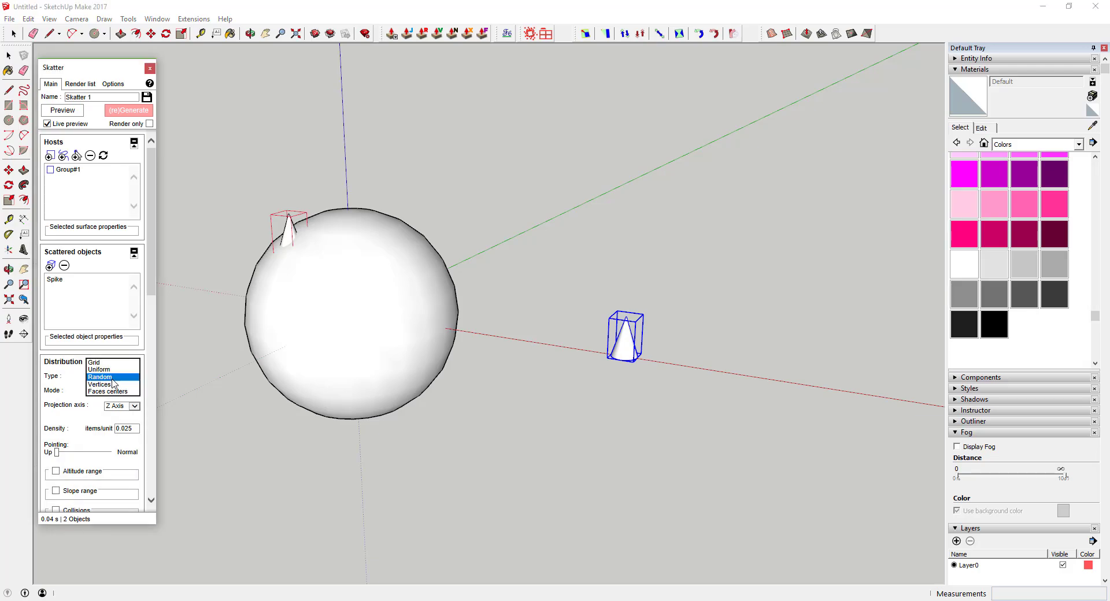
pyautogui.click(93, 377)
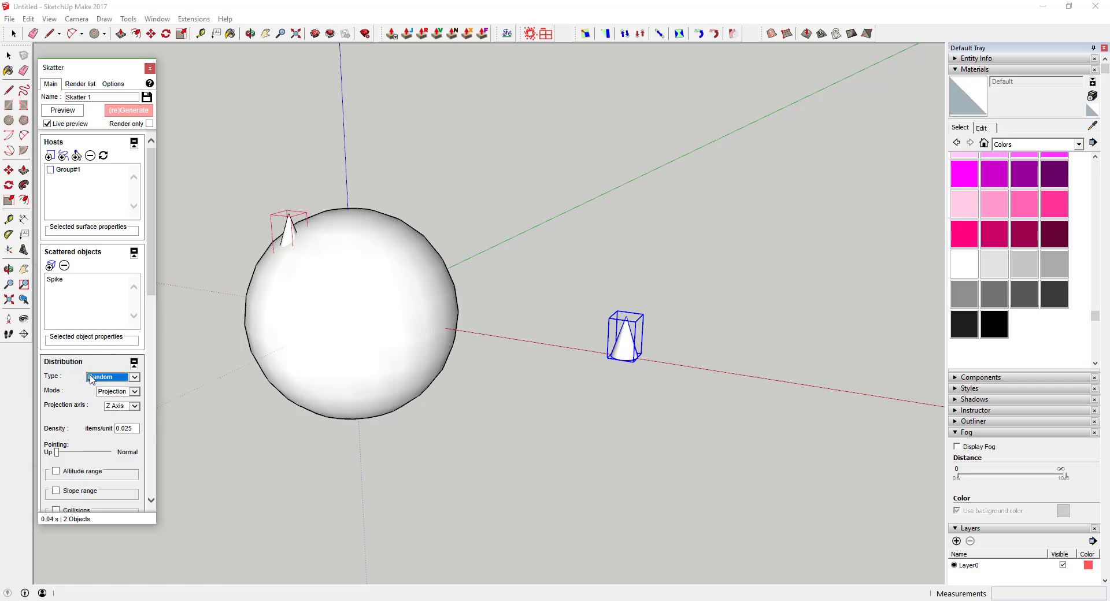
pyautogui.click(91, 379)
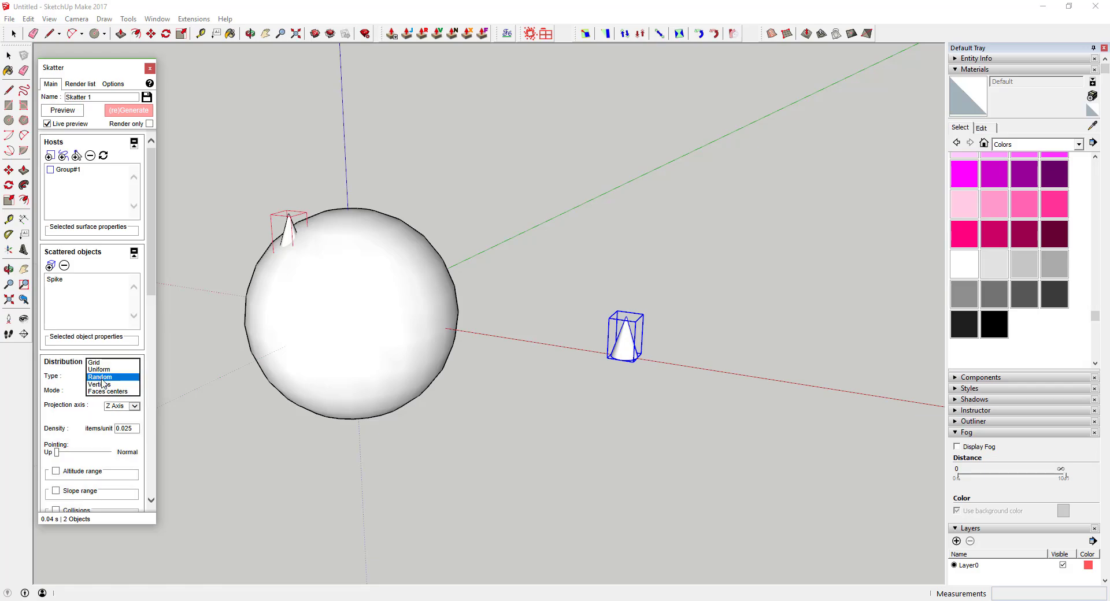
pyautogui.click(322, 325)
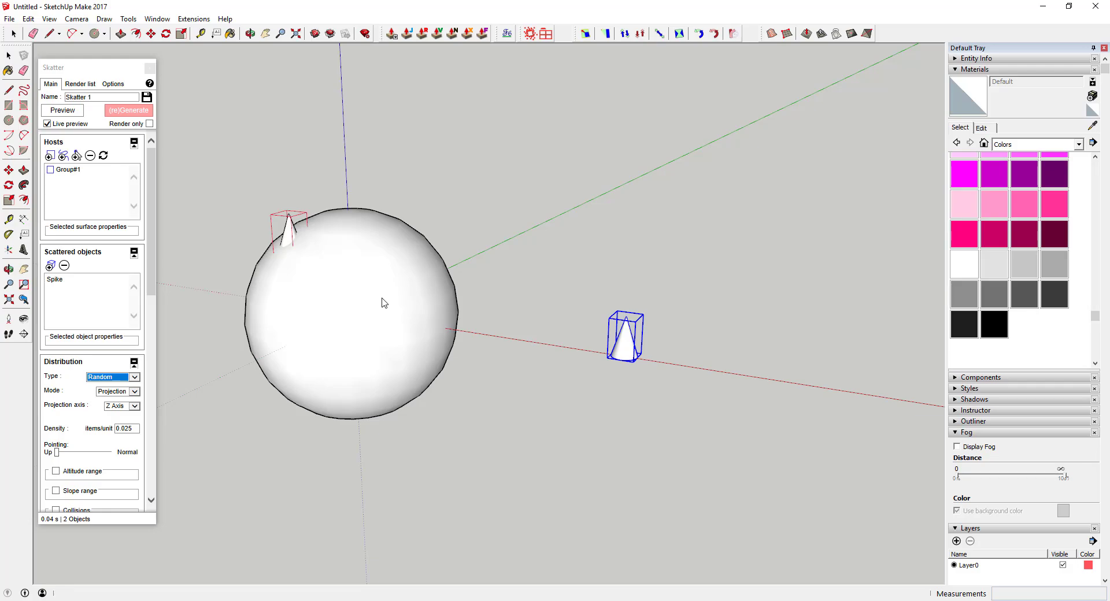
pyautogui.click(113, 379)
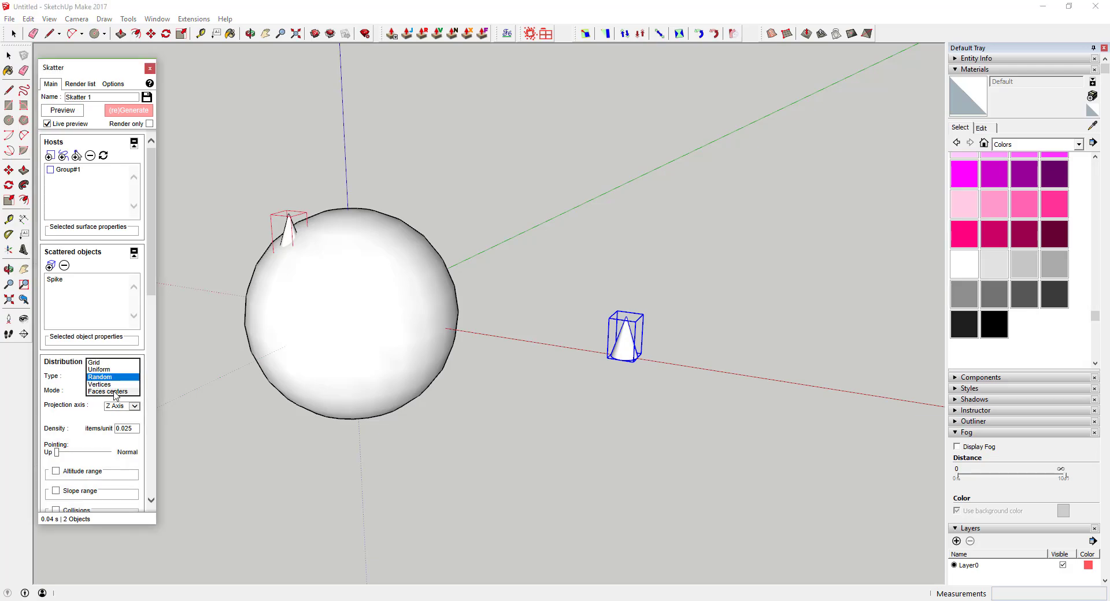
pyautogui.click(115, 390)
# - Set the spikes' pointing fully to Normal and regenerate the scatter on the sphere
pyautogui.scroll(-2, 371, 318)
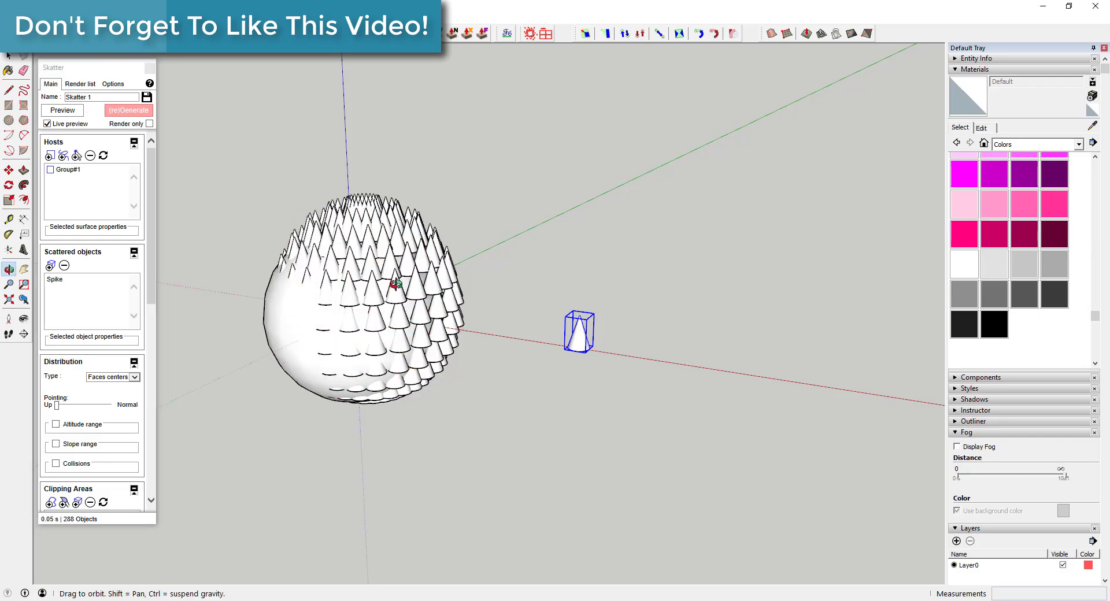
pyautogui.moveTo(382, 287); pyautogui.dragTo(514, 264, button='middle')
pyautogui.scroll(3, 513, 264)
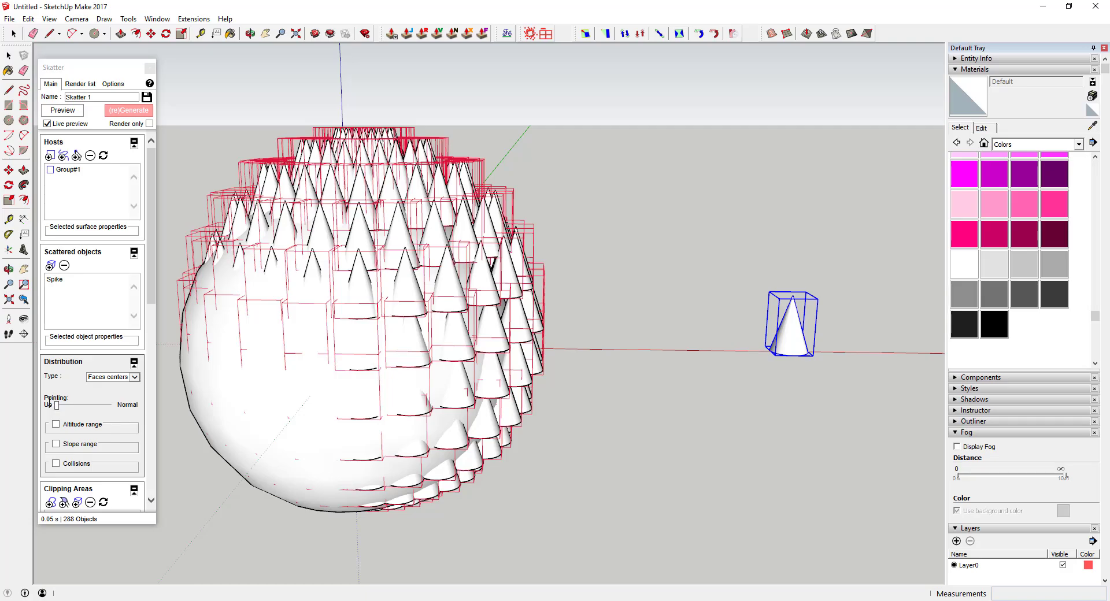
pyautogui.moveTo(58, 409); pyautogui.dragTo(119, 410)
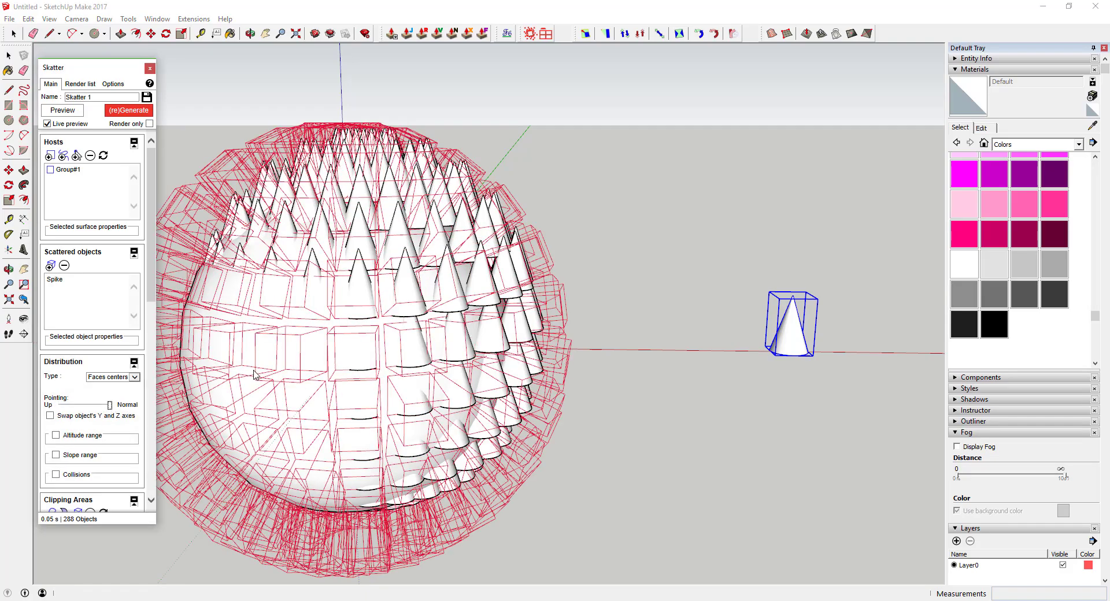
pyautogui.scroll(-3, 254, 375)
pyautogui.moveTo(394, 371); pyautogui.dragTo(396, 372, button='middle')
pyautogui.scroll(5, 300, 342)
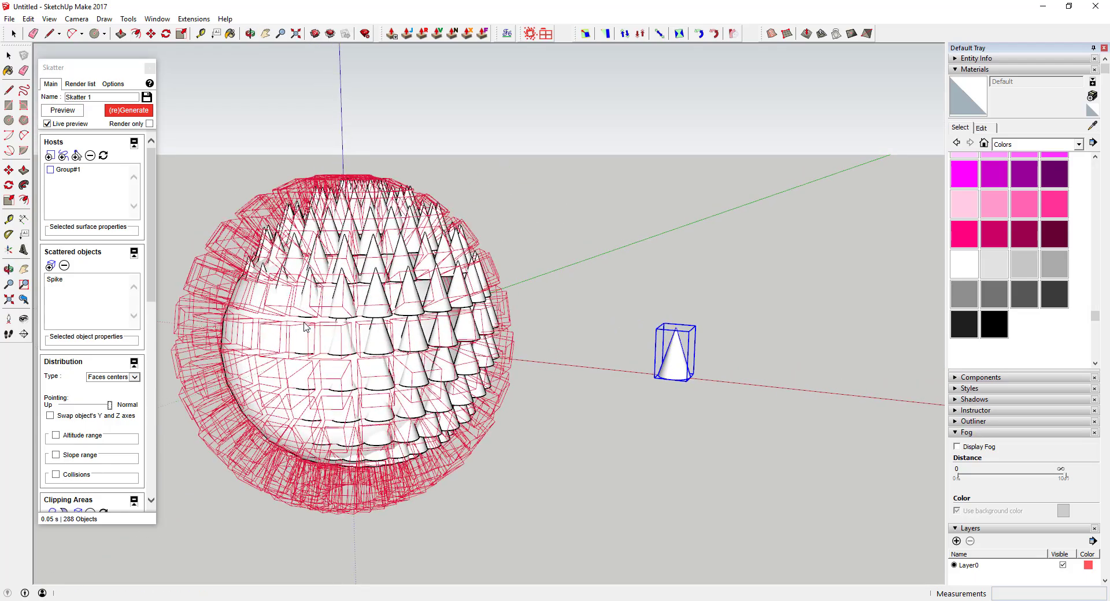
pyautogui.scroll(-2, 300, 343)
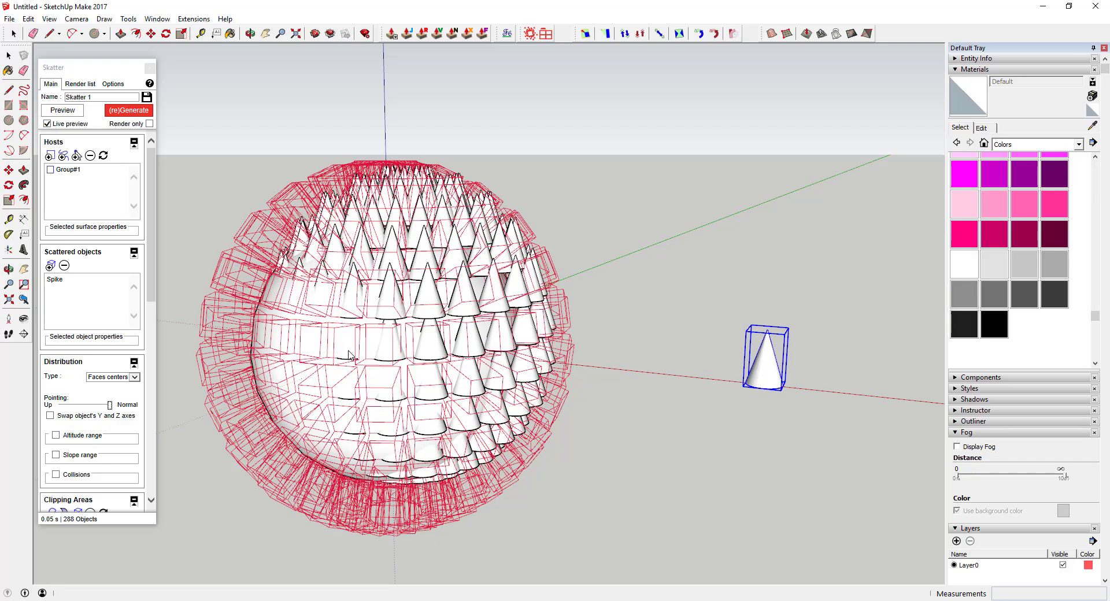
pyautogui.click(126, 111)
pyautogui.moveTo(458, 320); pyautogui.dragTo(428, 315)
pyautogui.scroll(3, 403, 311)
pyautogui.moveTo(403, 311); pyautogui.dragTo(403, 328, button='middle')
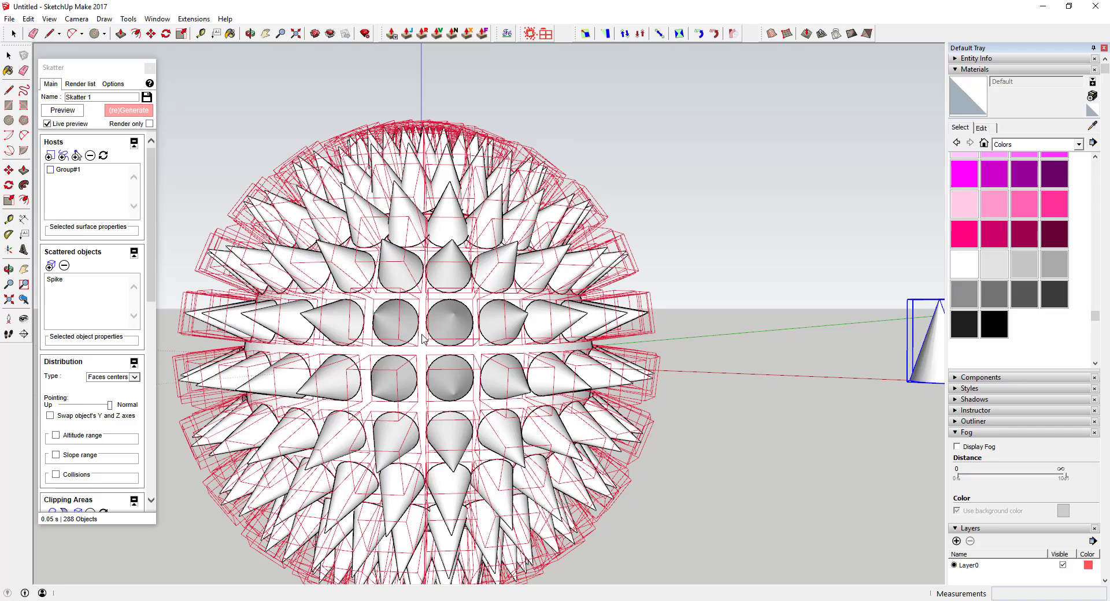
# - Hide the group of scattered spikes and return to the Select tool
pyautogui.click(406, 327)
pyautogui.rightClick(405, 321)
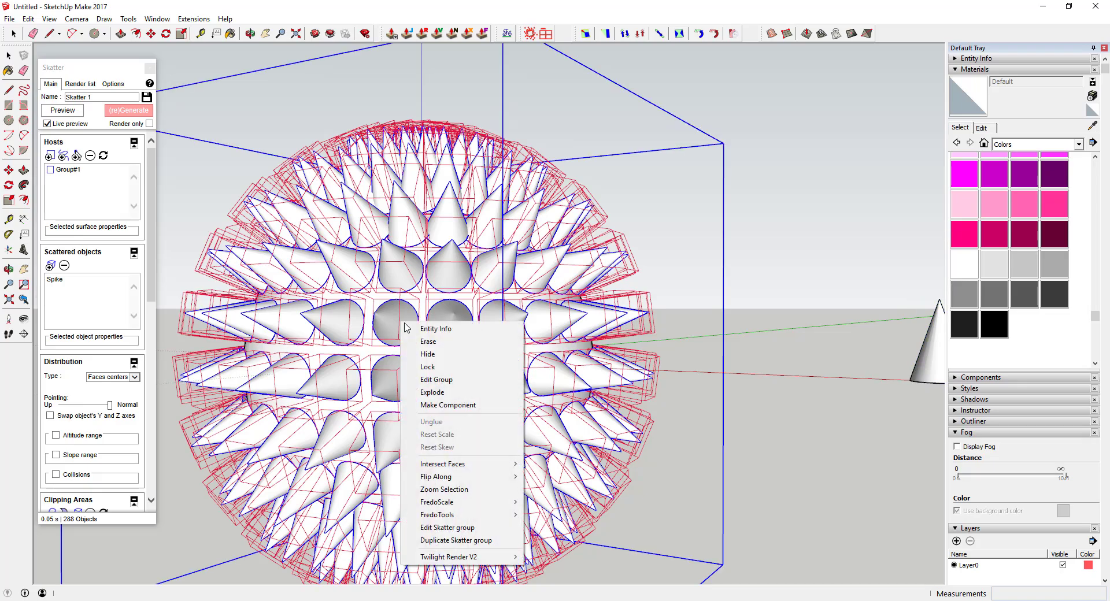
pyautogui.click(419, 353)
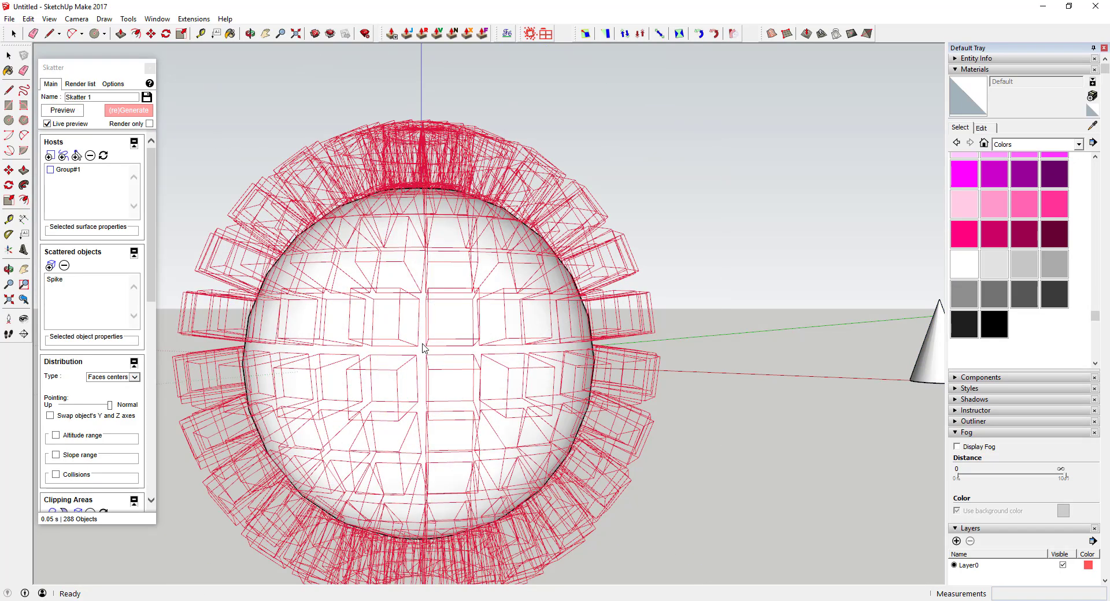
pyautogui.press('space')
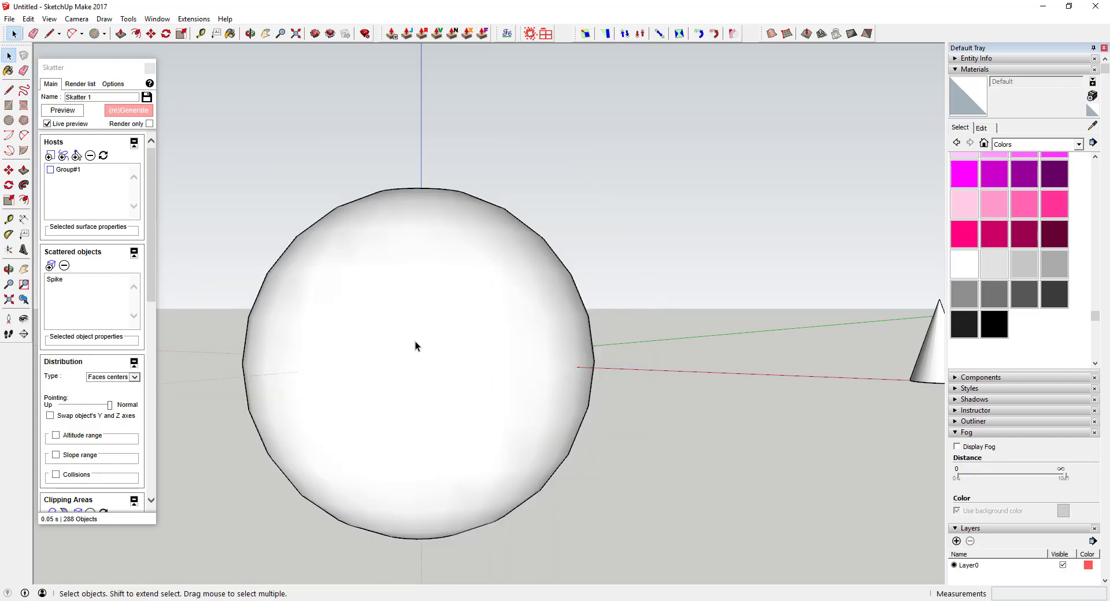
# - Open the sphere group and select its surface to examine the faces the spikes are placed on
pyautogui.click(414, 346)
pyautogui.doubleClick(404, 340)
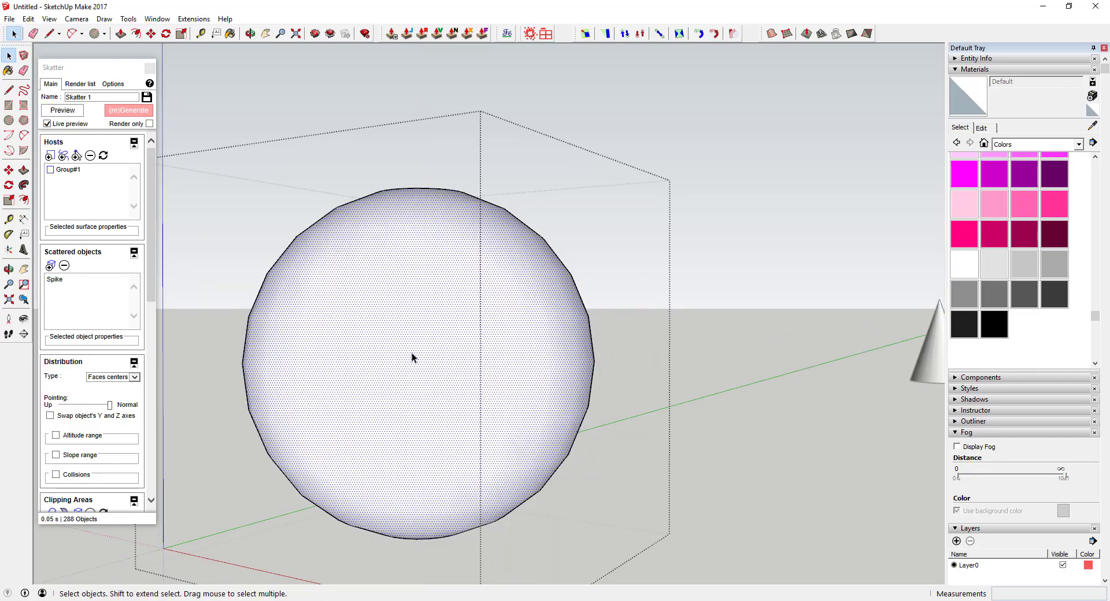
pyautogui.click(411, 353)
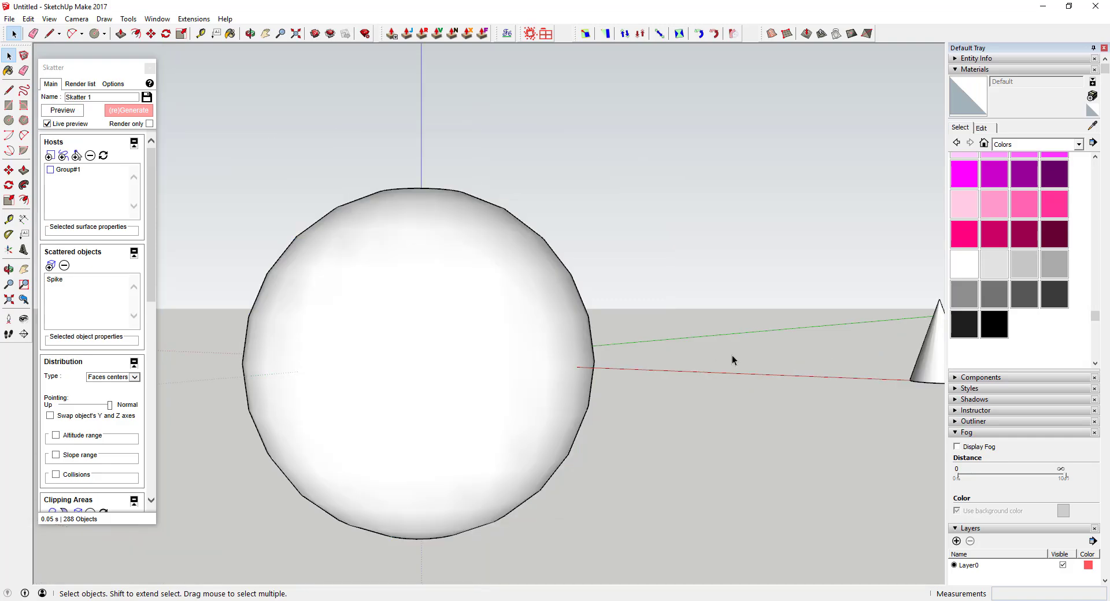
# - Unhide the group of scattered spikes around the sphere
pyautogui.click(28, 18)
pyautogui.moveTo(81, 184)
pyautogui.click(231, 209)
pyautogui.scroll(-3, 528, 322)
pyautogui.moveTo(528, 322); pyautogui.dragTo(454, 289, button='middle')
pyautogui.scroll(5, 454, 289)
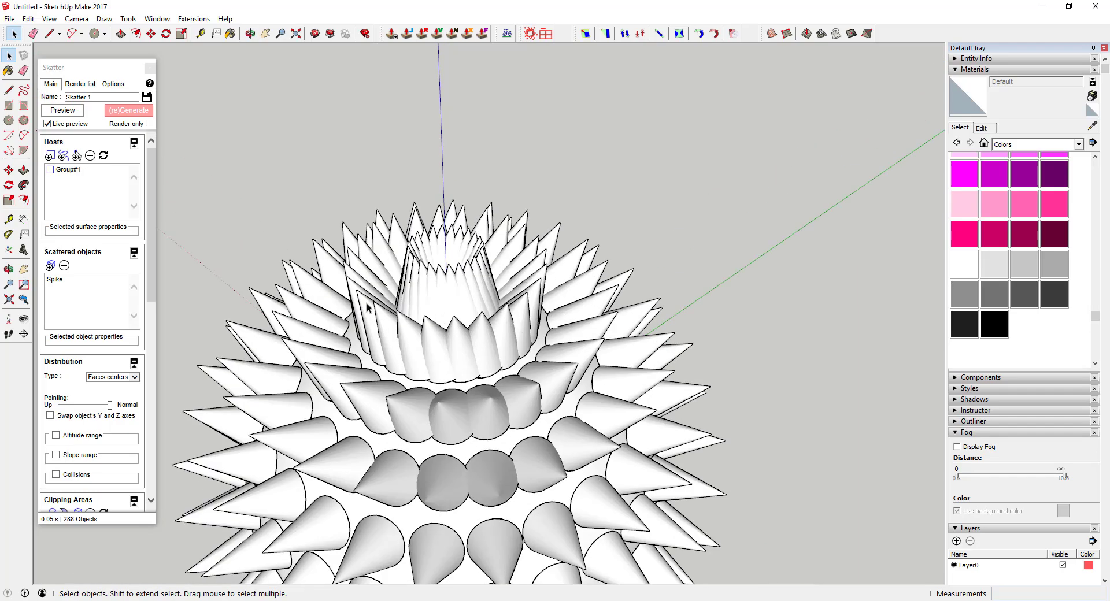
# - Select the scattered spikes group and examine the spike spacing and overlaps around the sphere
pyautogui.click(446, 434)
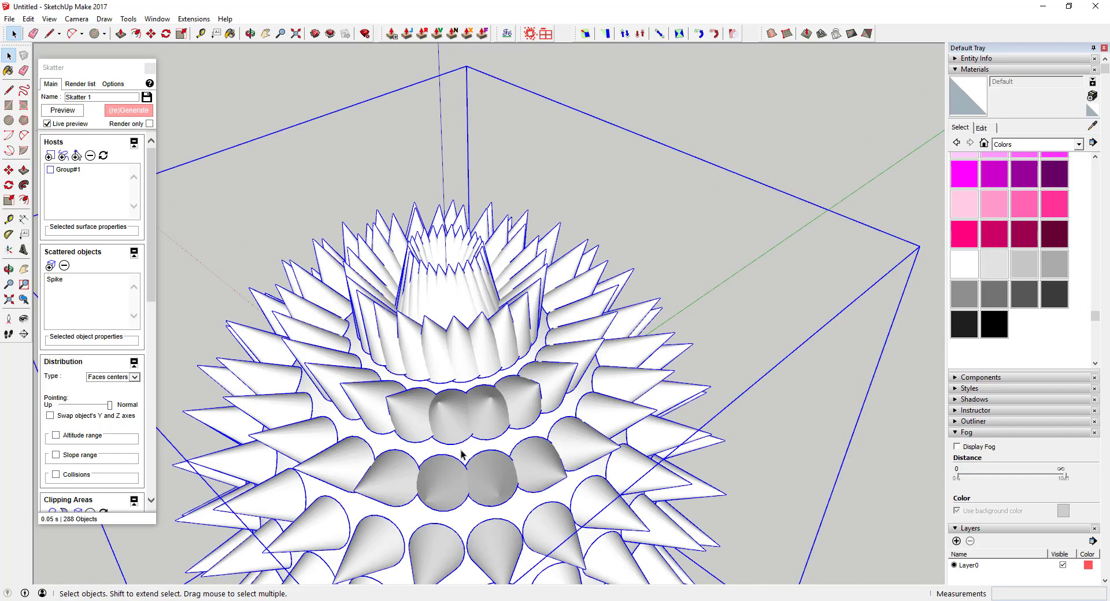
pyautogui.scroll(-8, 442, 429)
pyautogui.moveTo(442, 429); pyautogui.dragTo(455, 263, button='middle')
pyautogui.scroll(-3, 448, 333)
pyautogui.scroll(5, 462, 321)
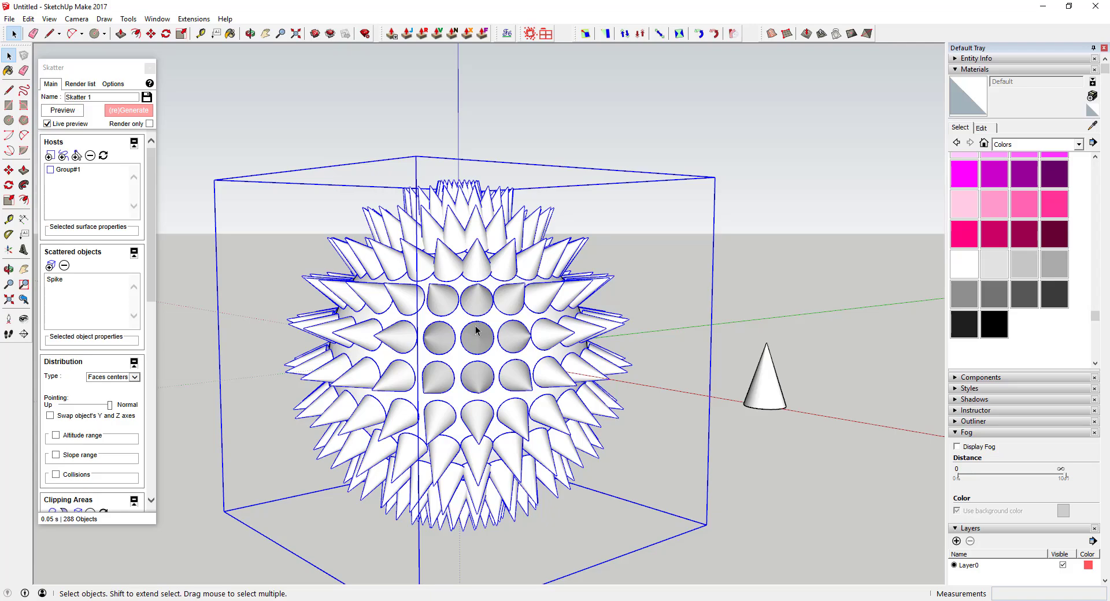
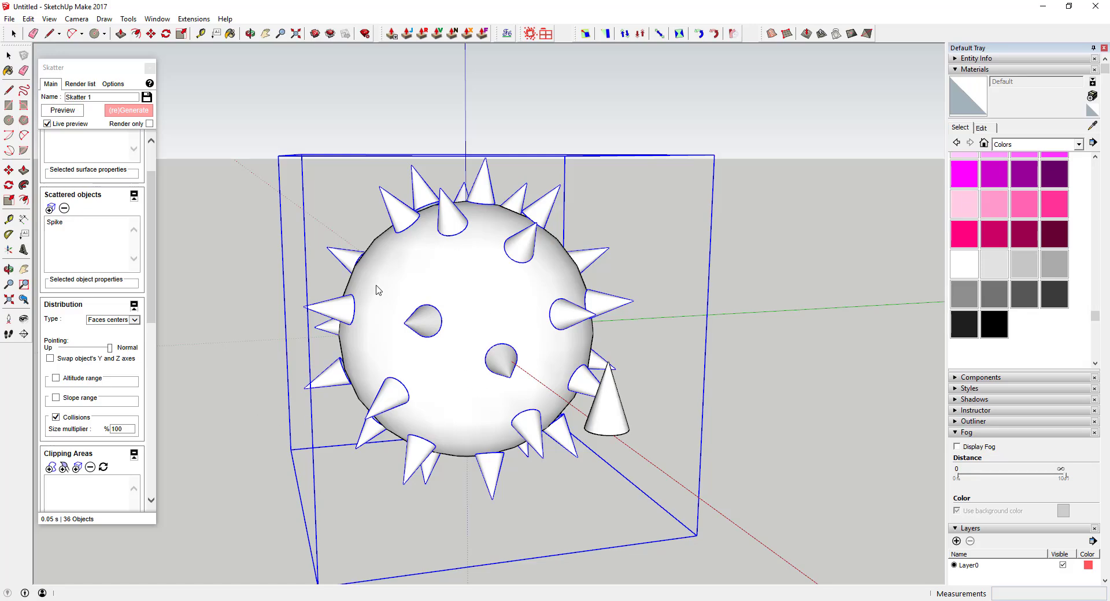
# - Try Collisions size multipliers of 90% and 80%, and regenerate the scatter with 80%
pyautogui.moveTo(576, 341); pyautogui.dragTo(246, 411, button='middle')
pyautogui.click(100, 430)
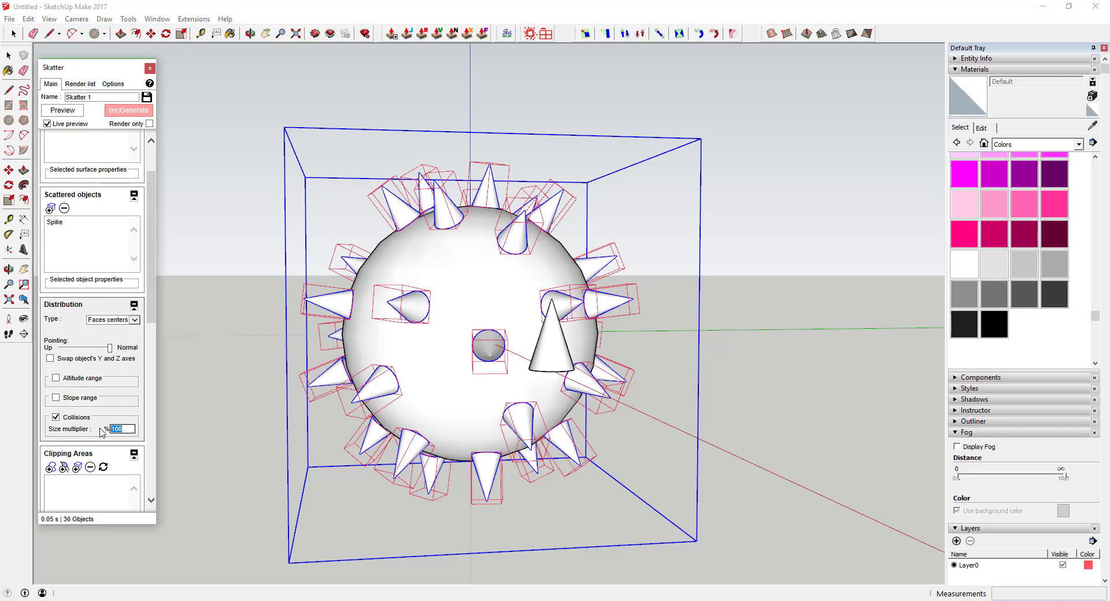
pyautogui.press('Return')
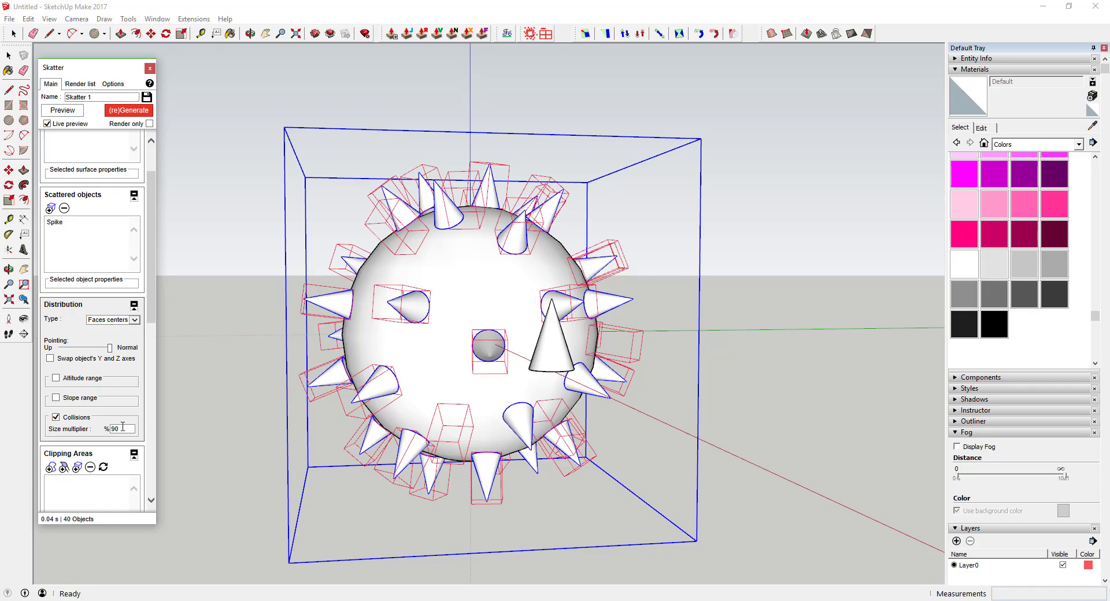
pyautogui.click(94, 431)
pyautogui.write('80')
pyautogui.press('Return')
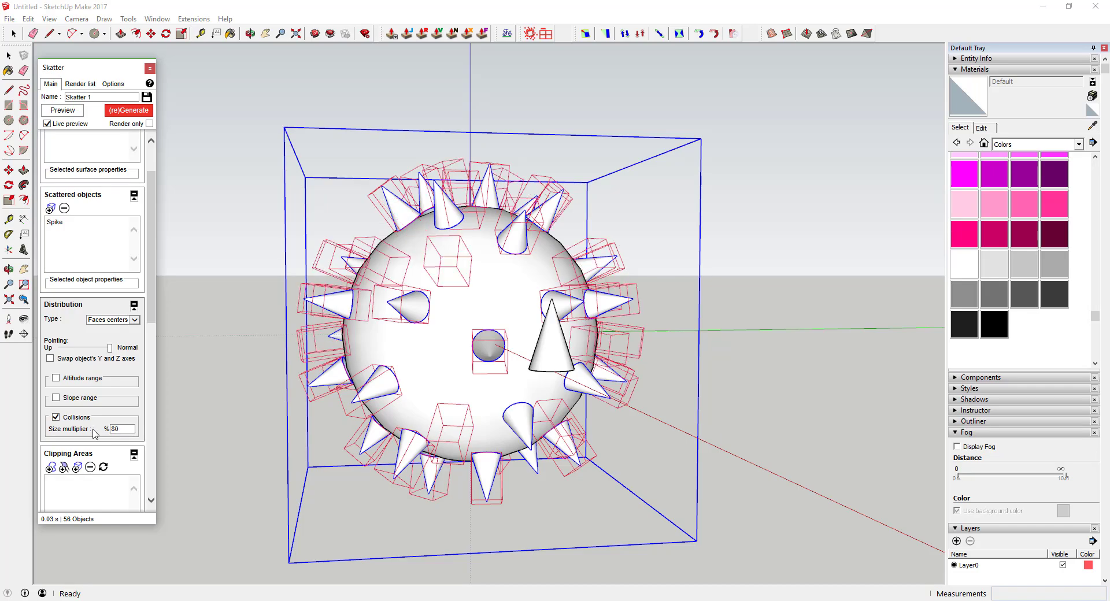
pyautogui.click(129, 110)
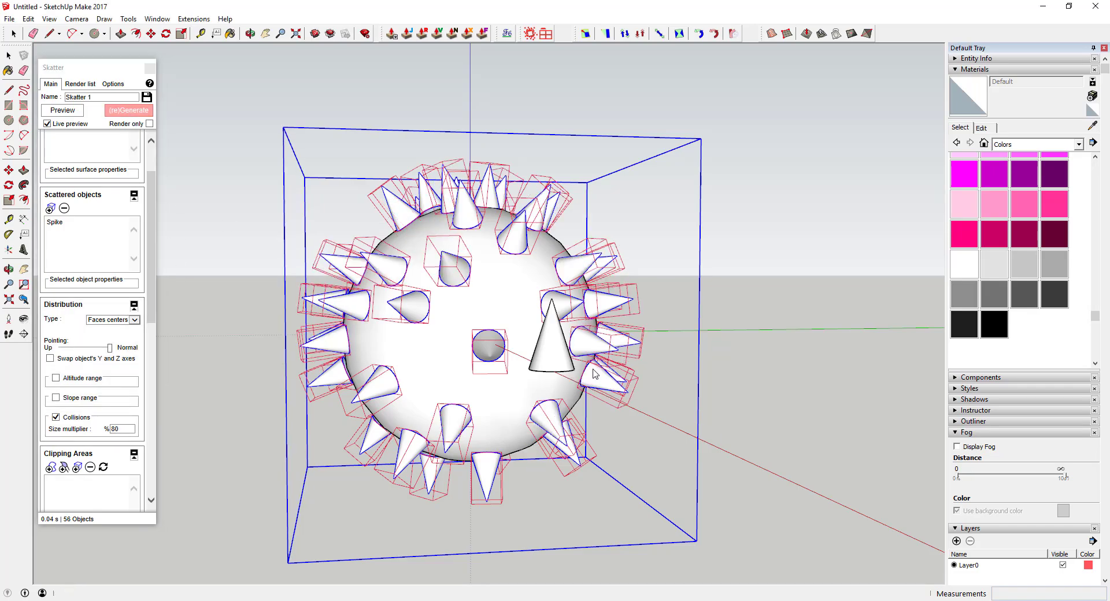
# - Reduce the Collisions size multiplier to 10% and regenerate the spikes on the sphere
pyautogui.moveTo(594, 374); pyautogui.dragTo(456, 358, button='middle')
pyautogui.doubleClick(116, 429)
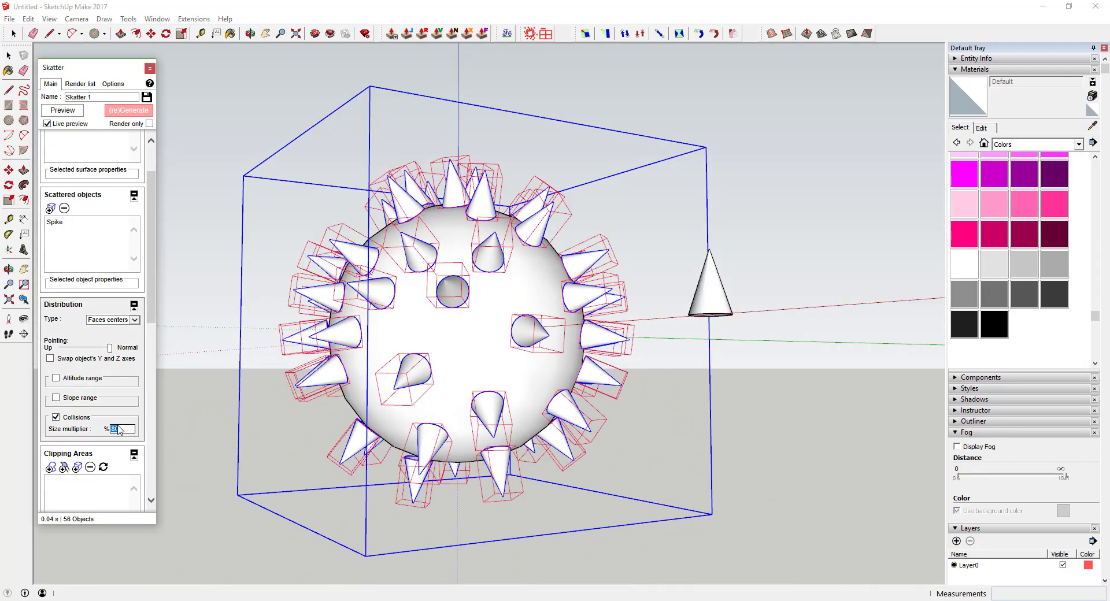
pyautogui.write('10')
pyautogui.press('Return')
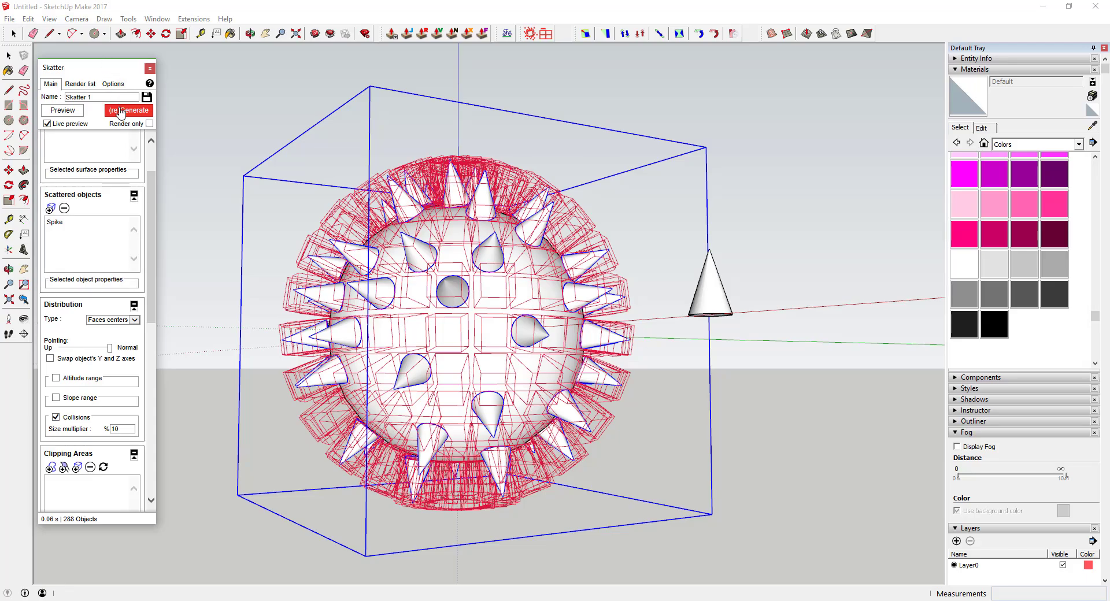
pyautogui.moveTo(542, 292); pyautogui.dragTo(480, 207, button='middle')
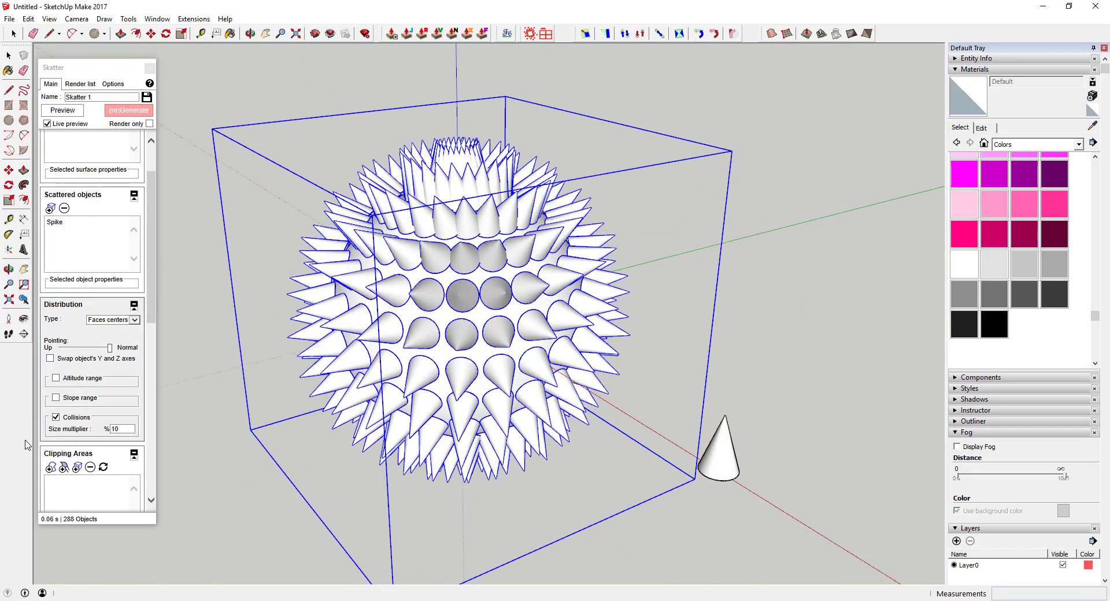
# - Raise the Collisions size multiplier back to 80% and regenerate the spikes
pyautogui.doubleClick(115, 429)
pyautogui.moveTo(471, 168); pyautogui.dragTo(452, 203, button='middle')
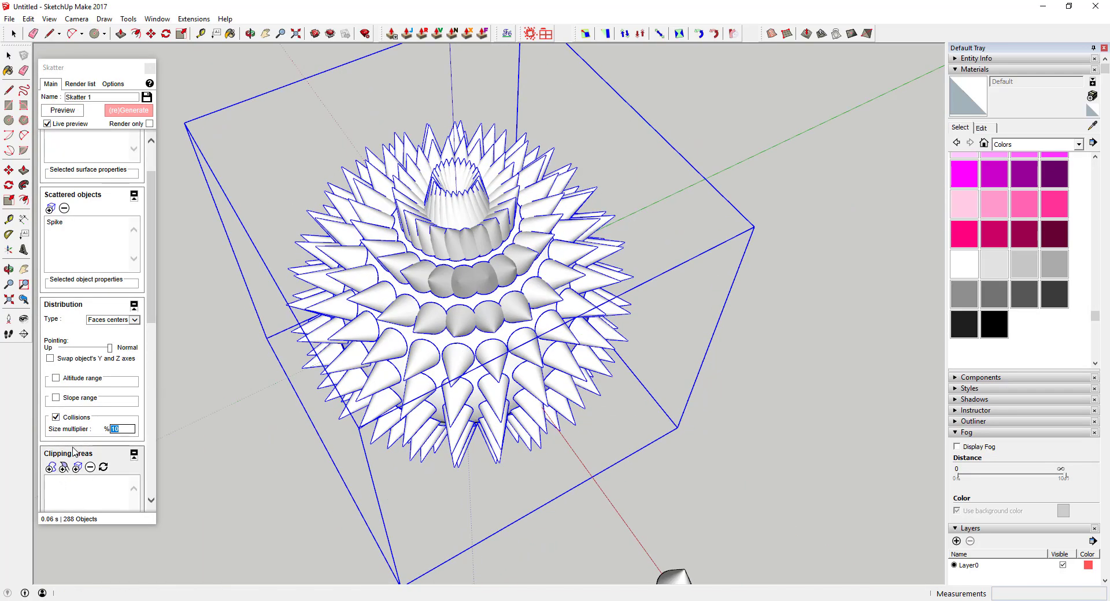
pyautogui.click(124, 430)
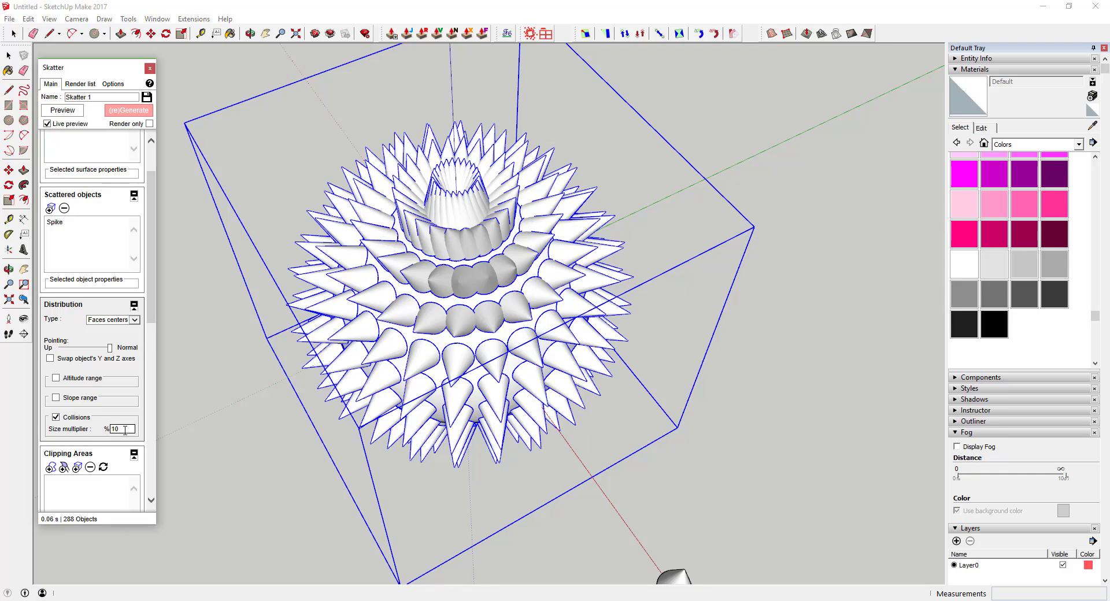
pyautogui.write('80')
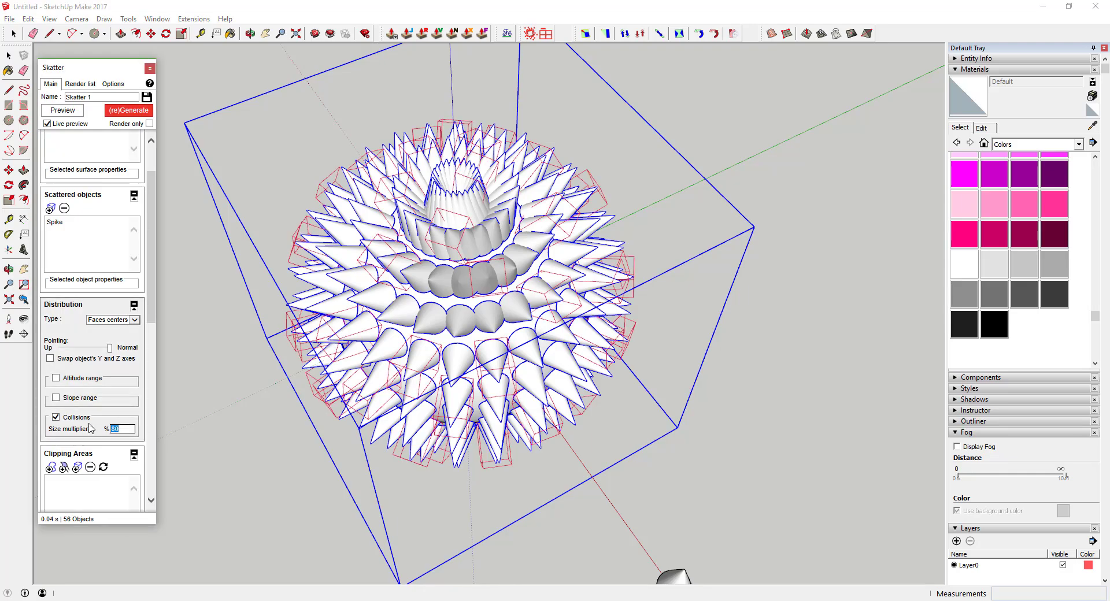
pyautogui.click(129, 109)
pyautogui.moveTo(519, 358); pyautogui.dragTo(60, 232, button='middle')
pyautogui.scroll(3, 460, 260)
pyautogui.hotkey('shift', 'z')
pyautogui.scroll(-3, 60, 232)
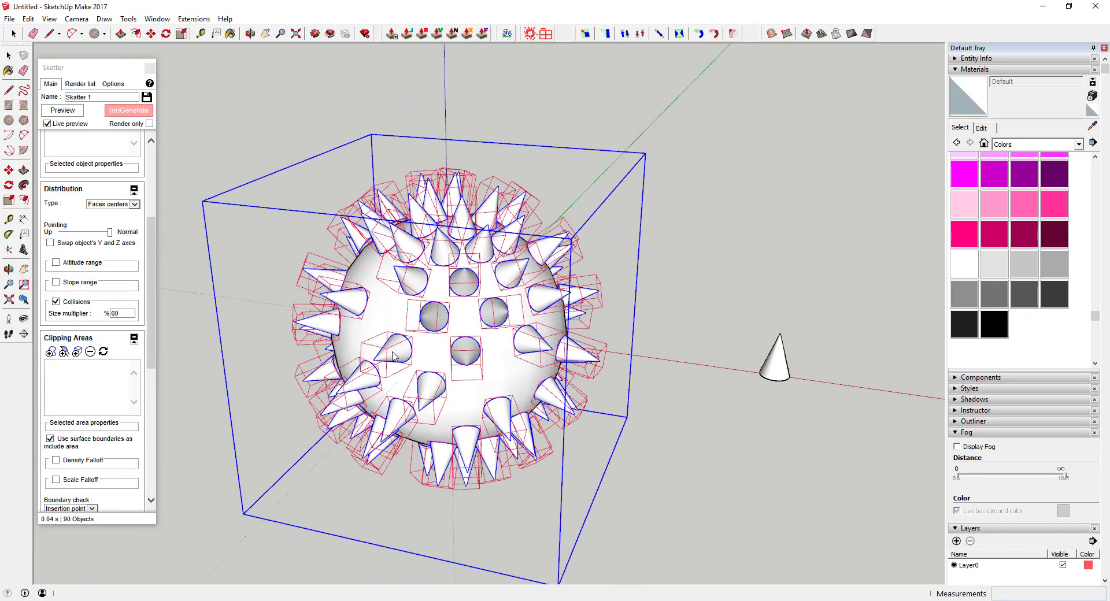
# - Set the Collisions size multiplier to 70% and regenerate the scatter on the sphere
pyautogui.doubleClick(126, 313)
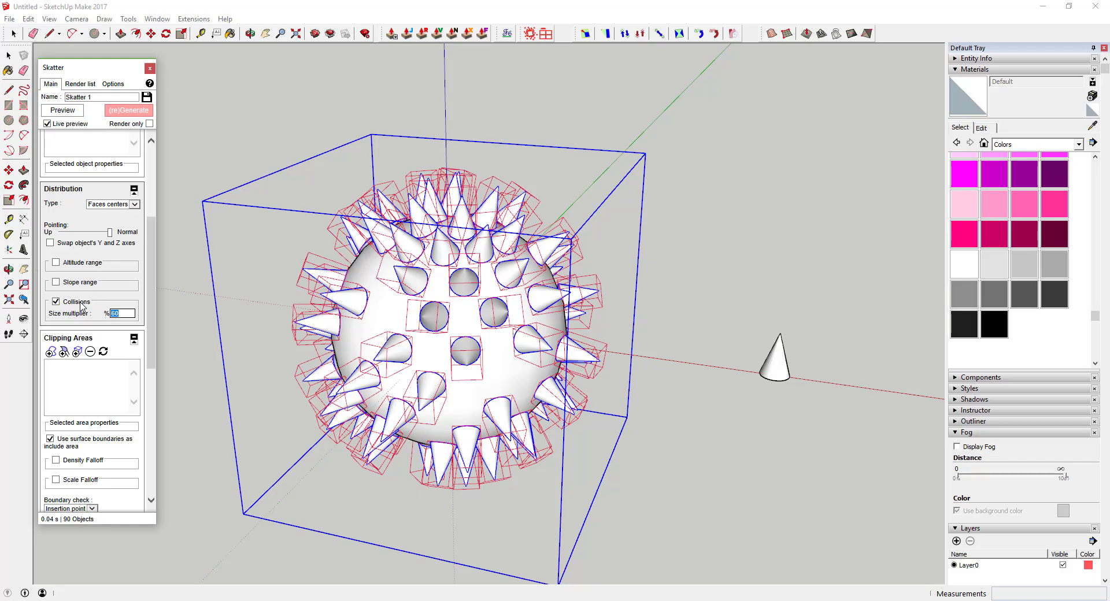
pyautogui.write('70')
pyautogui.click(128, 110)
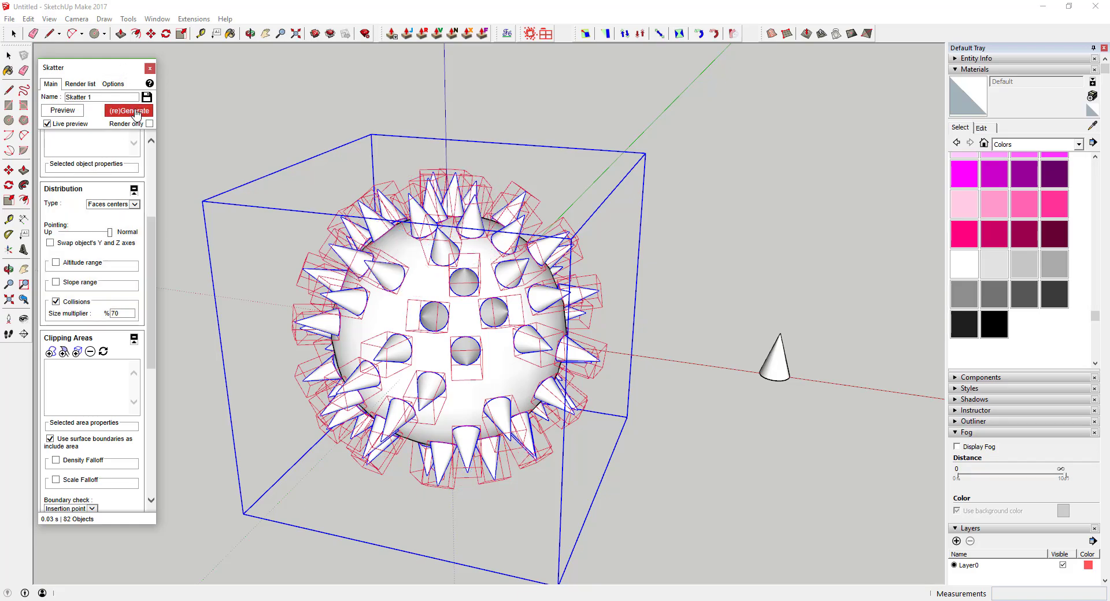
pyautogui.moveTo(422, 304); pyautogui.dragTo(442, 309, button='middle')
pyautogui.scroll(3, 458, 237)
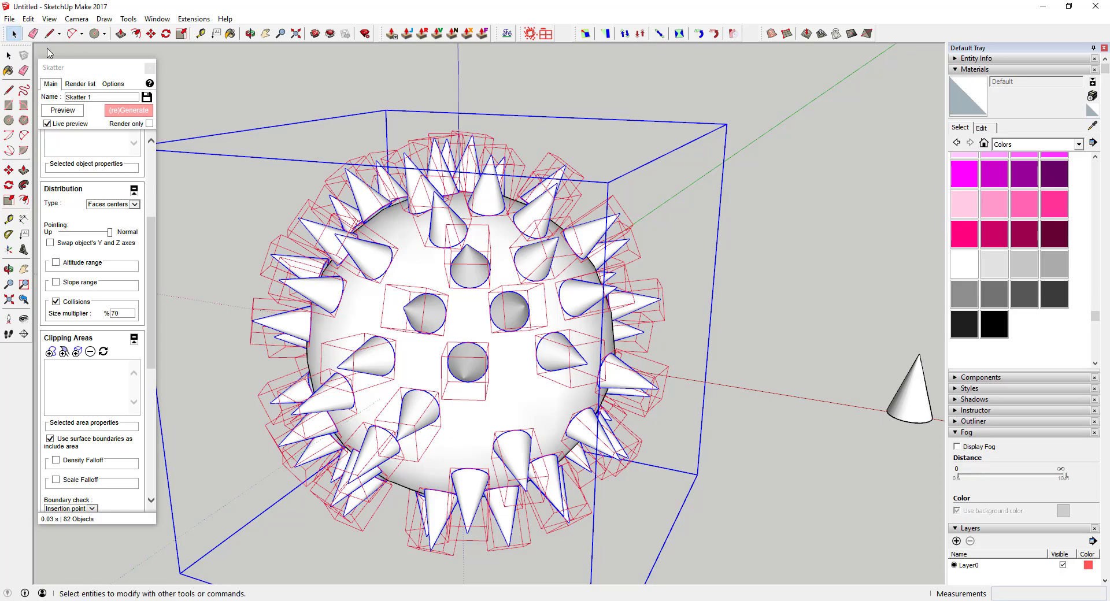
# - Clear the selection of the spikes group and select the sphere group between the spikes
pyautogui.click(12, 33)
pyautogui.click(702, 296)
pyautogui.moveTo(659, 370); pyautogui.dragTo(494, 371, button='middle')
pyautogui.click(494, 370)
pyautogui.scroll(6, 355, 269)
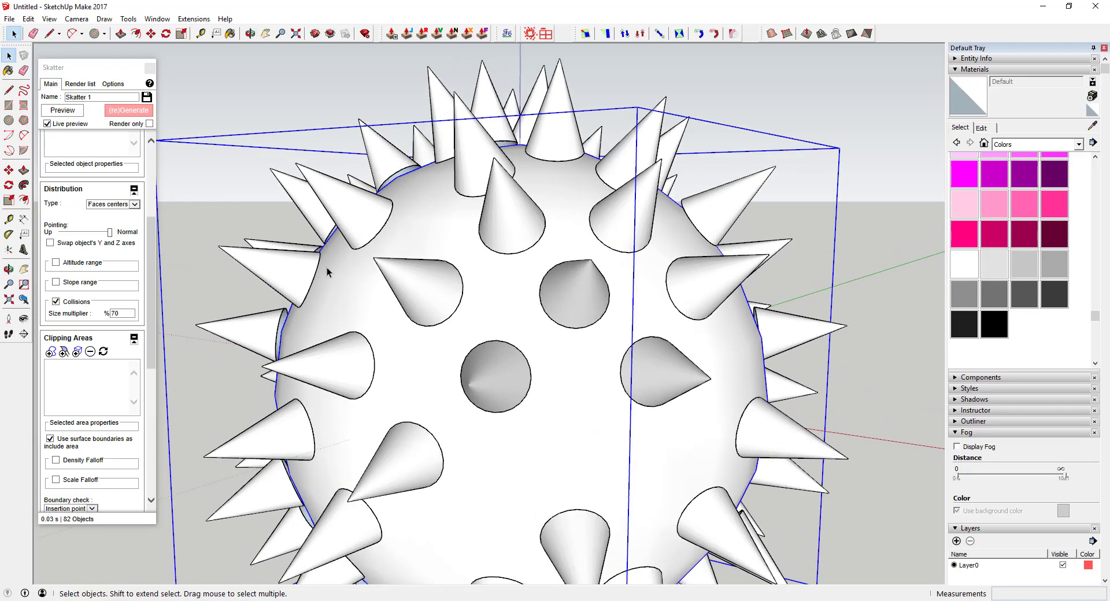
# - Examine how the spike bases meet the sphere's surface, close up and in front view
pyautogui.moveTo(327, 272); pyautogui.dragTo(272, 272, button='middle')
pyautogui.scroll(-6, 302, 322)
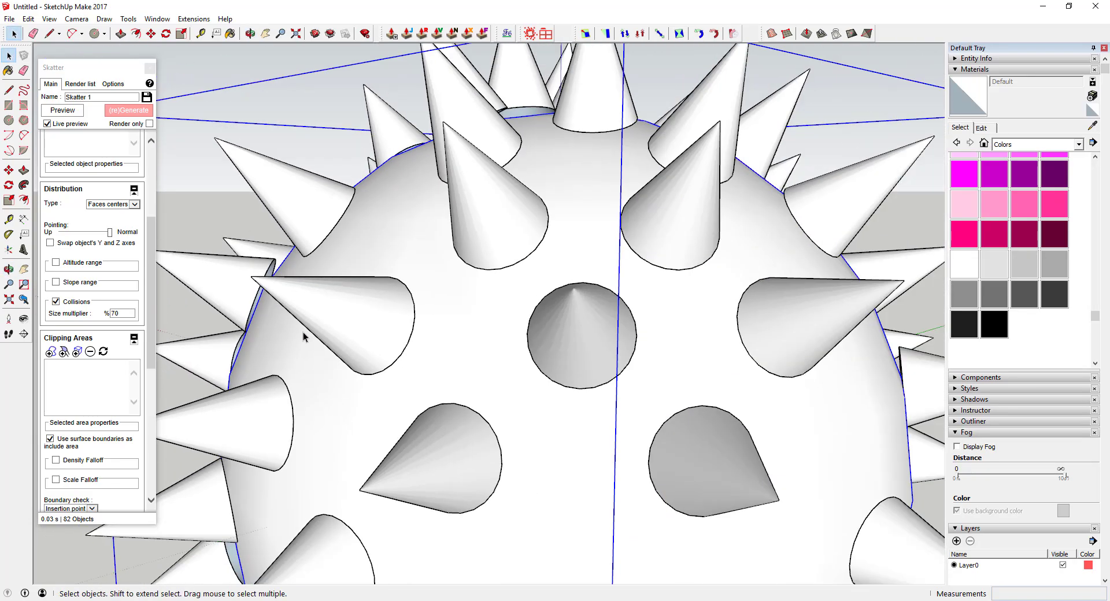
pyautogui.moveTo(486, 403); pyautogui.dragTo(629, 379, button='middle')
pyautogui.scroll(10, 555, 372)
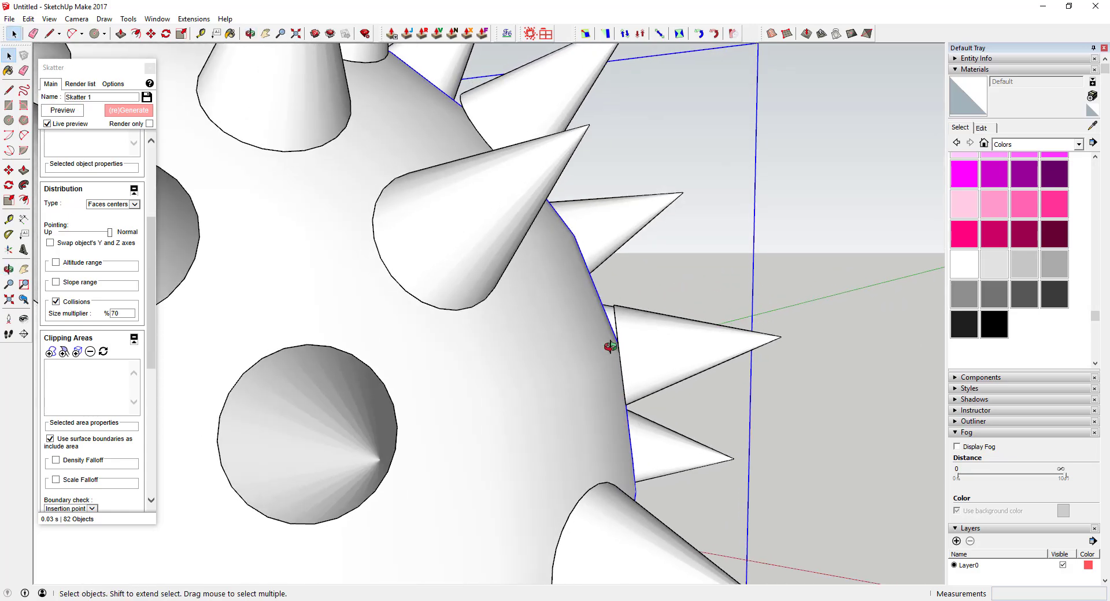
pyautogui.press('f')
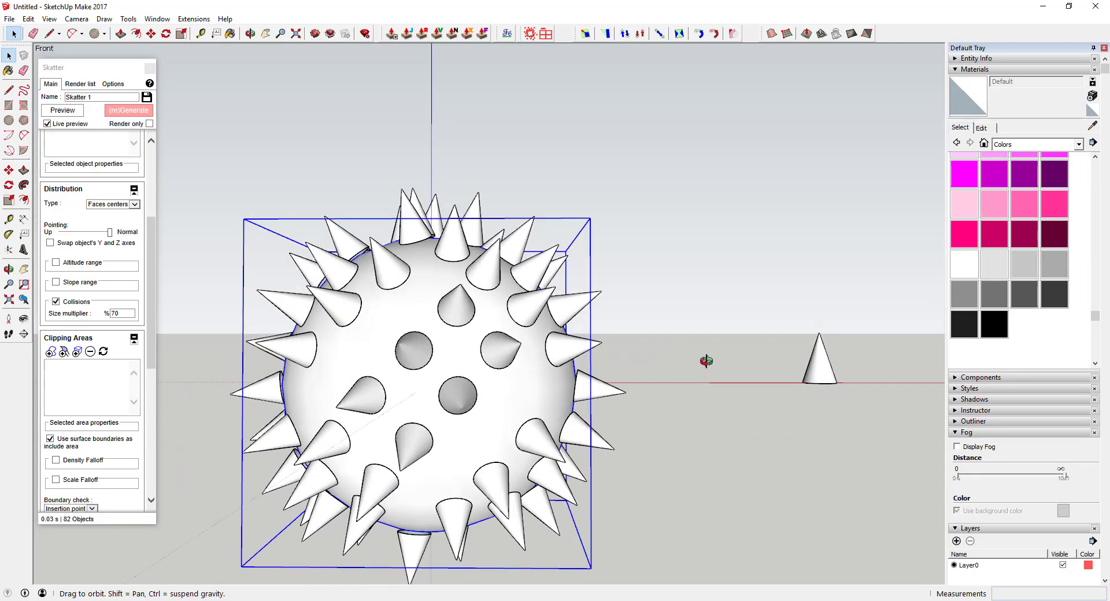
pyautogui.scroll(8, 564, 376)
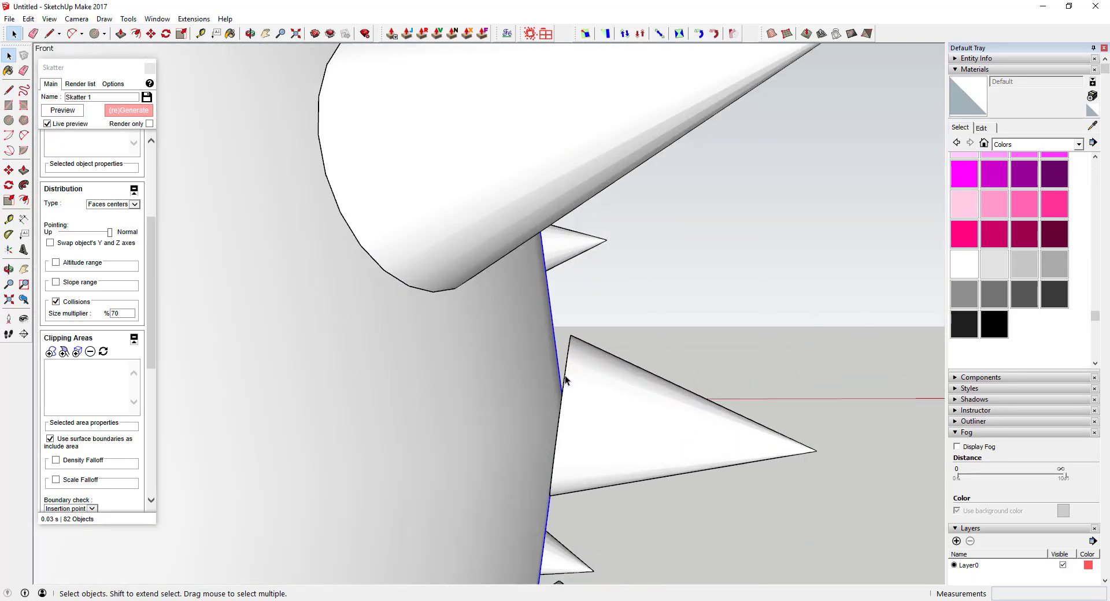
pyautogui.scroll(-10, 550, 388)
pyautogui.moveTo(532, 405); pyautogui.dragTo(328, 432, button='middle')
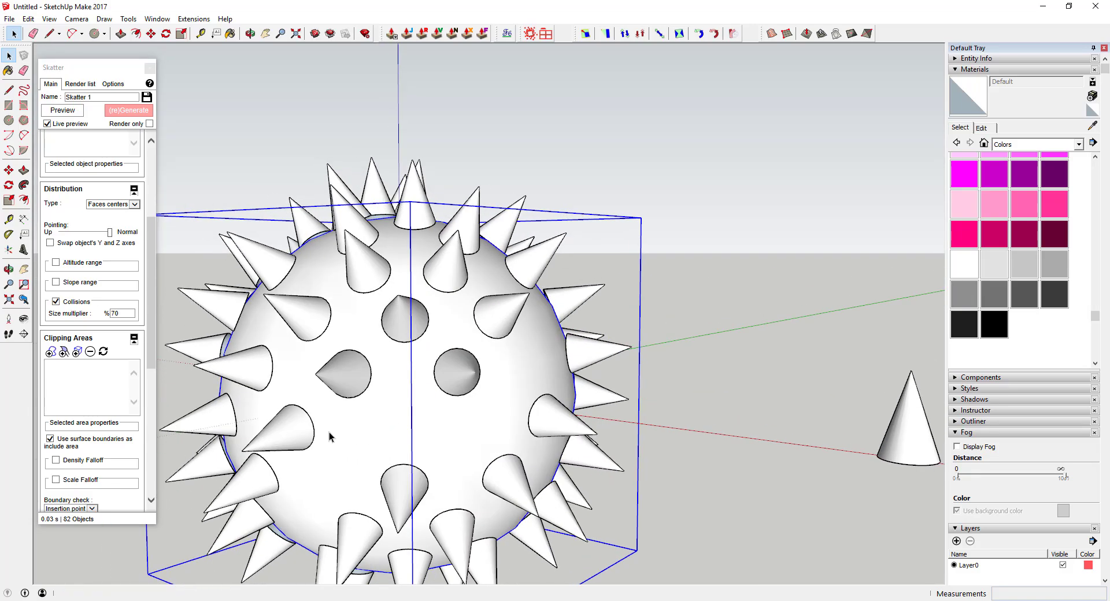
pyautogui.press('s')
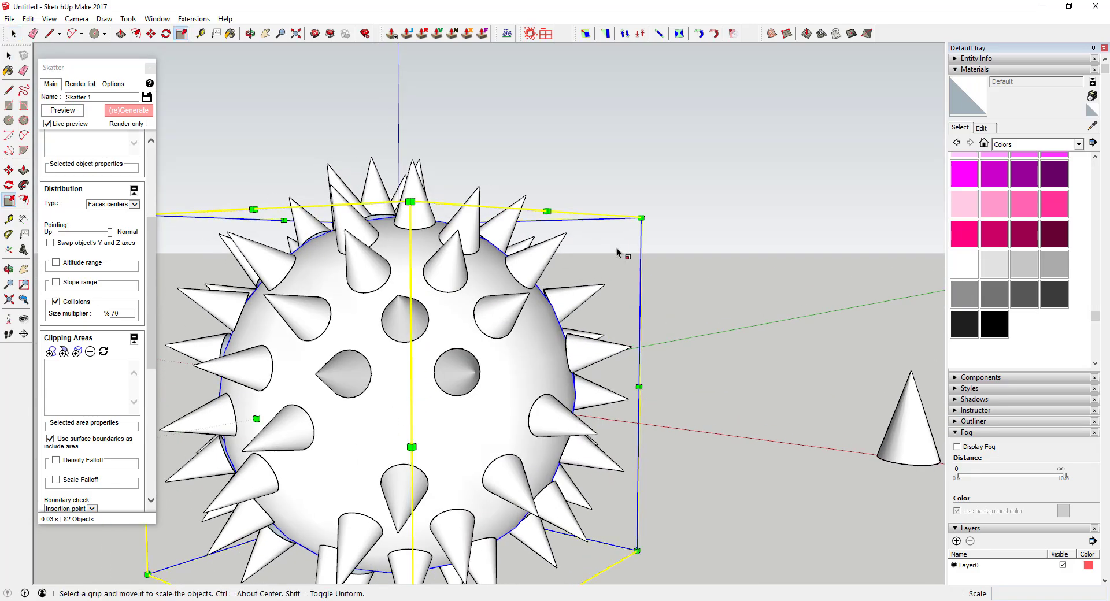
pyautogui.scroll(-3, 641, 218)
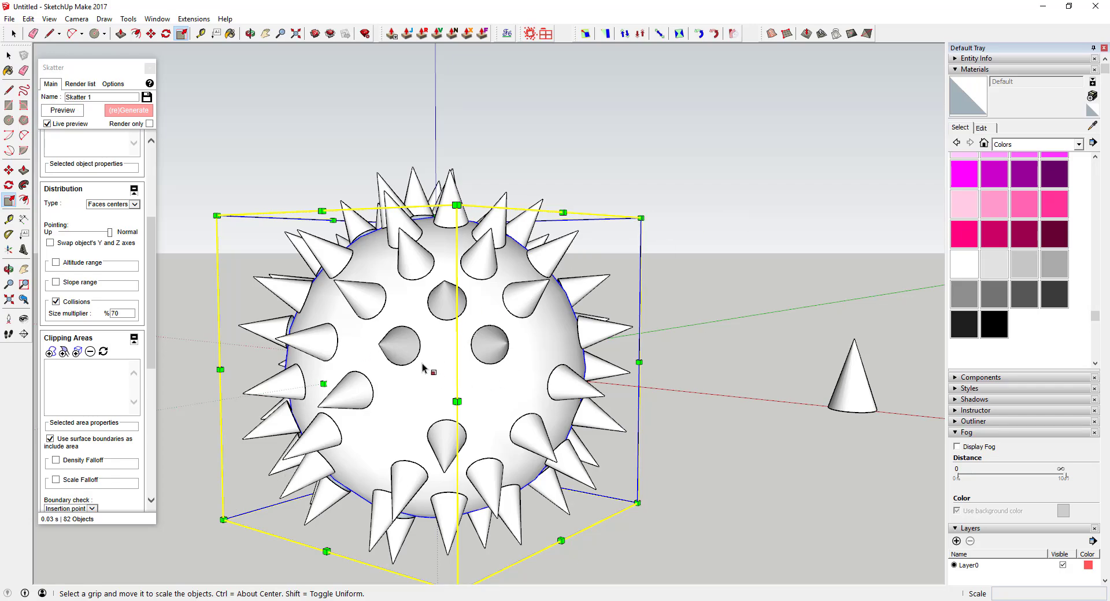
pyautogui.click(11, 35)
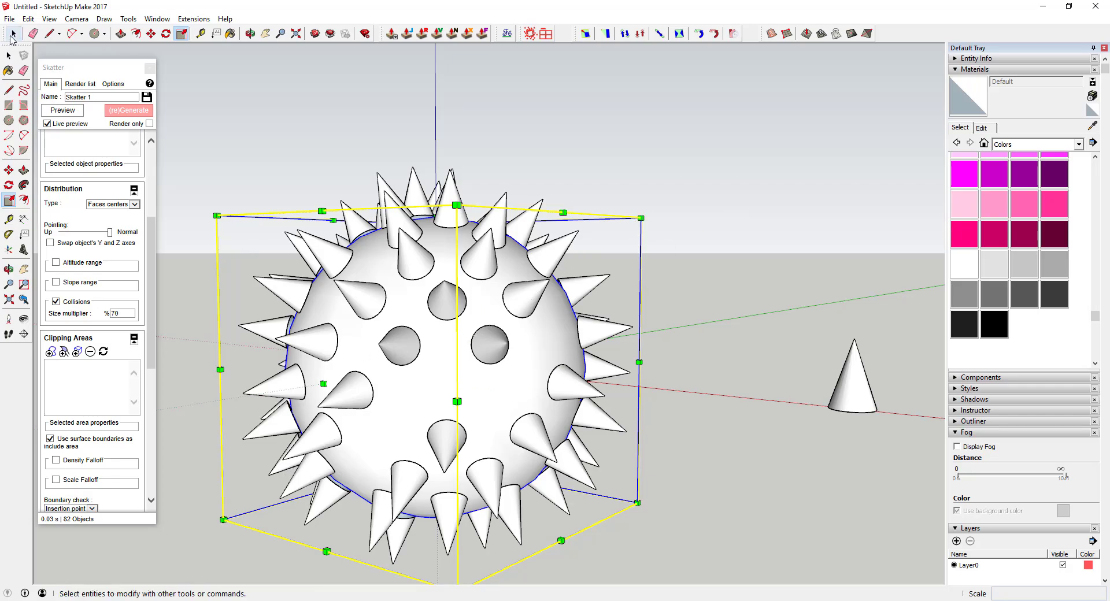
pyautogui.click(11, 35)
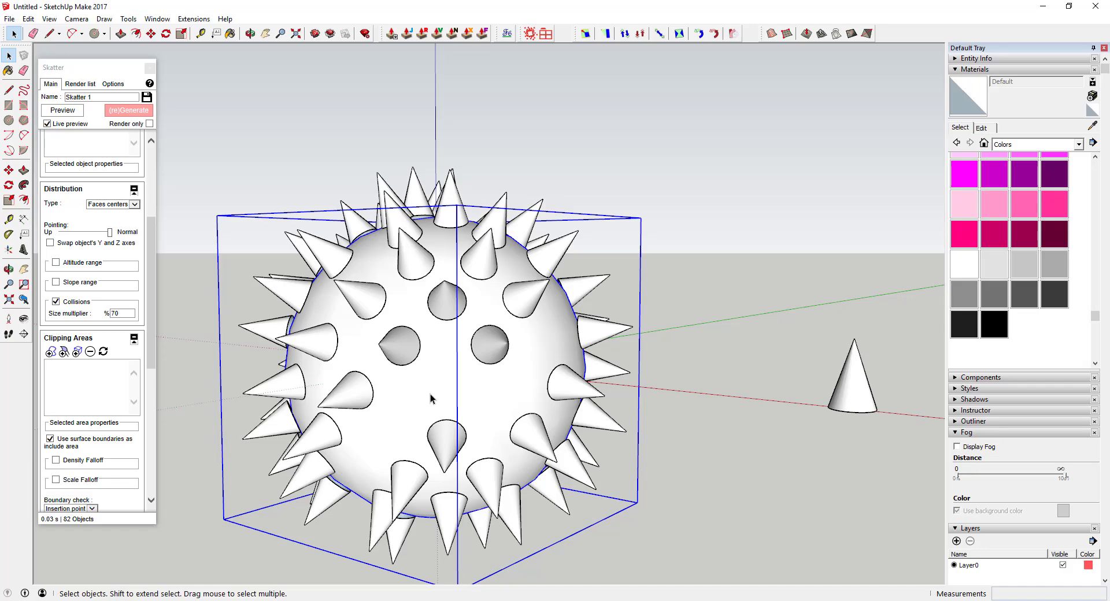
# - Enlarge the sphere group uniformly about its center to embed the spike bases, ending with a factor of about 1.02, and clear the selection
pyautogui.press('s')
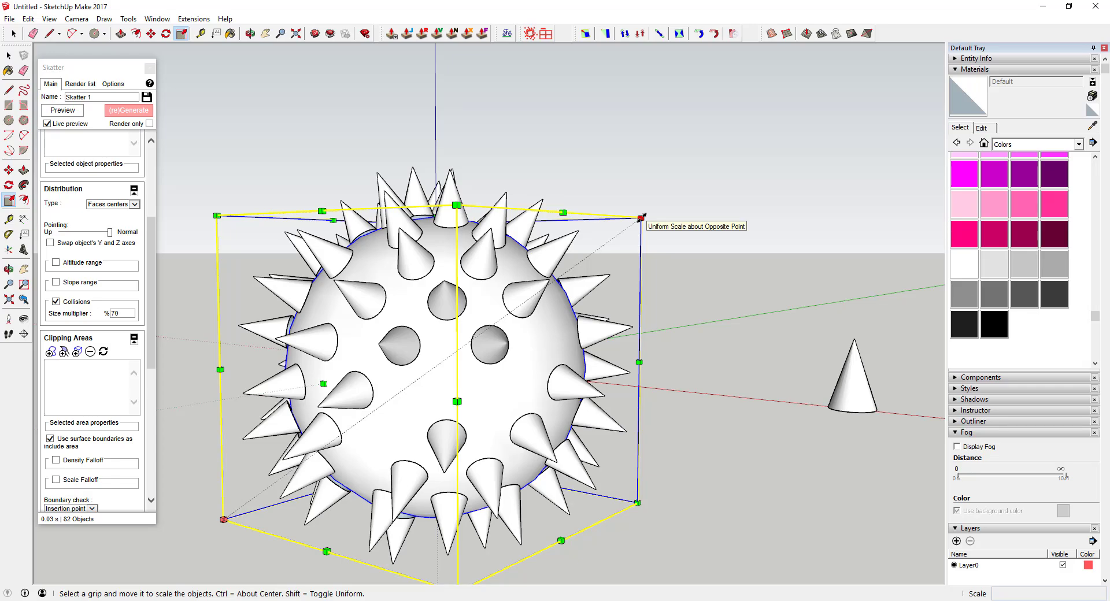
pyautogui.press('ctrl')
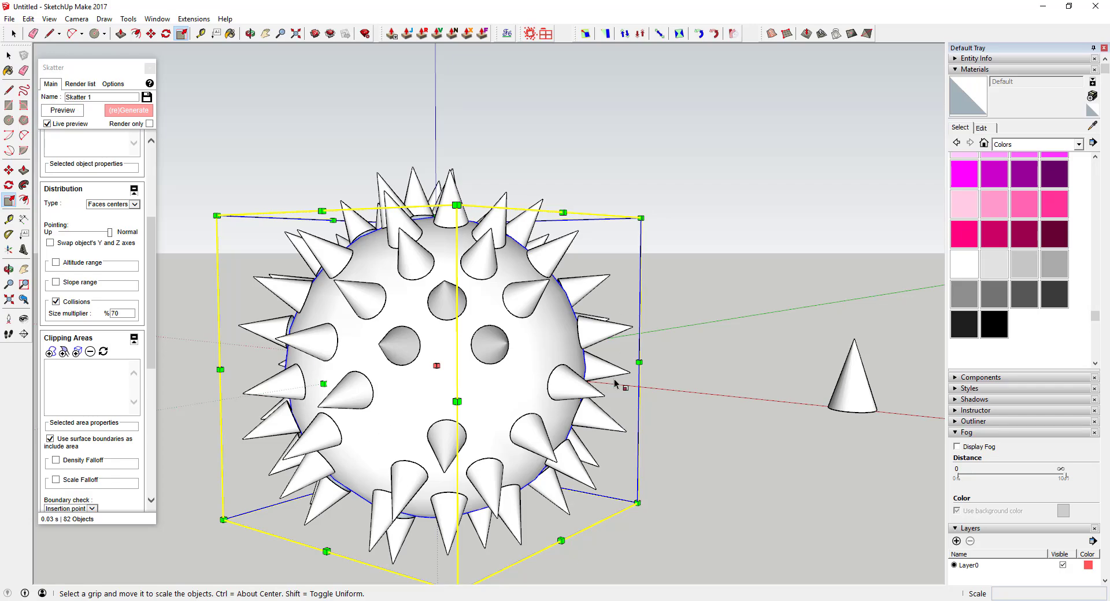
pyautogui.moveTo(641, 218)
pyautogui.mouseDown()
pyautogui.moveTo(652, 211)
pyautogui.moveTo(531, 276)
pyautogui.moveTo(633, 222)
pyautogui.mouseUp()
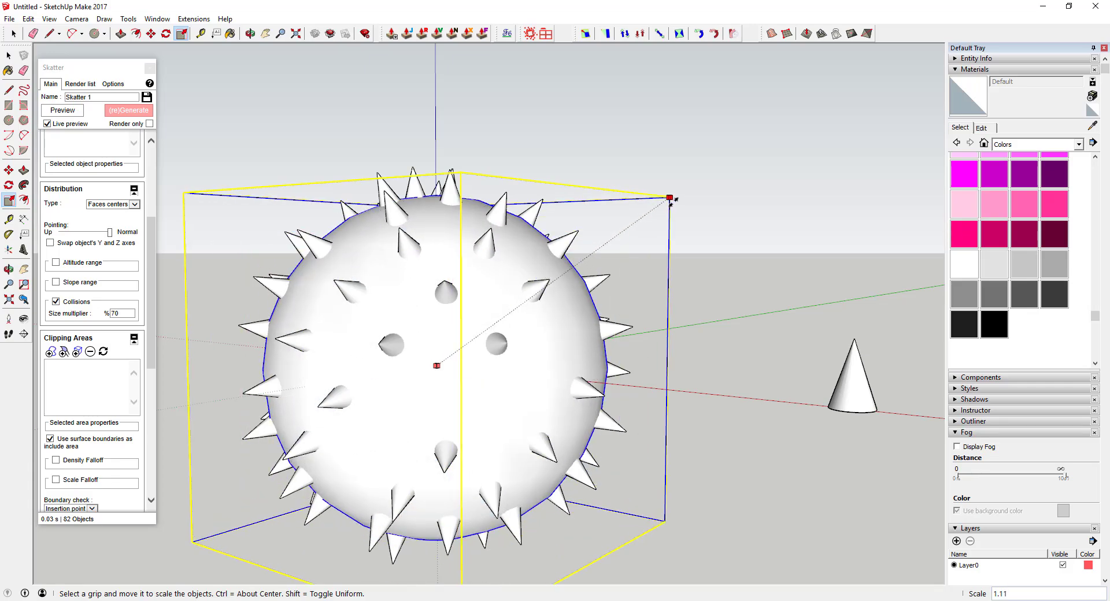
pyautogui.scroll(2, 669, 206)
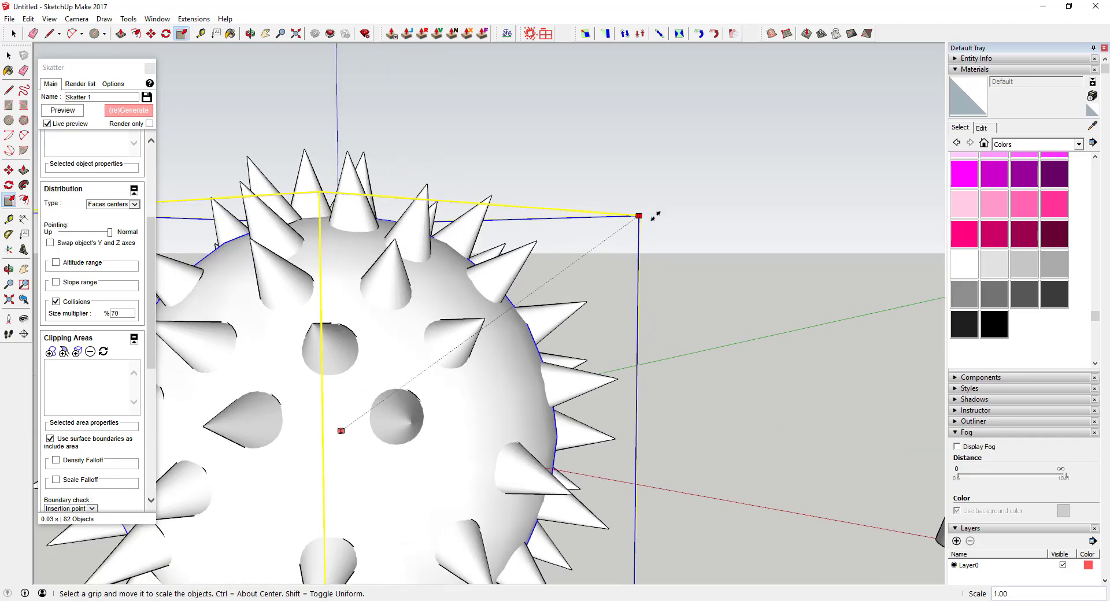
pyautogui.scroll(-5, 529, 380)
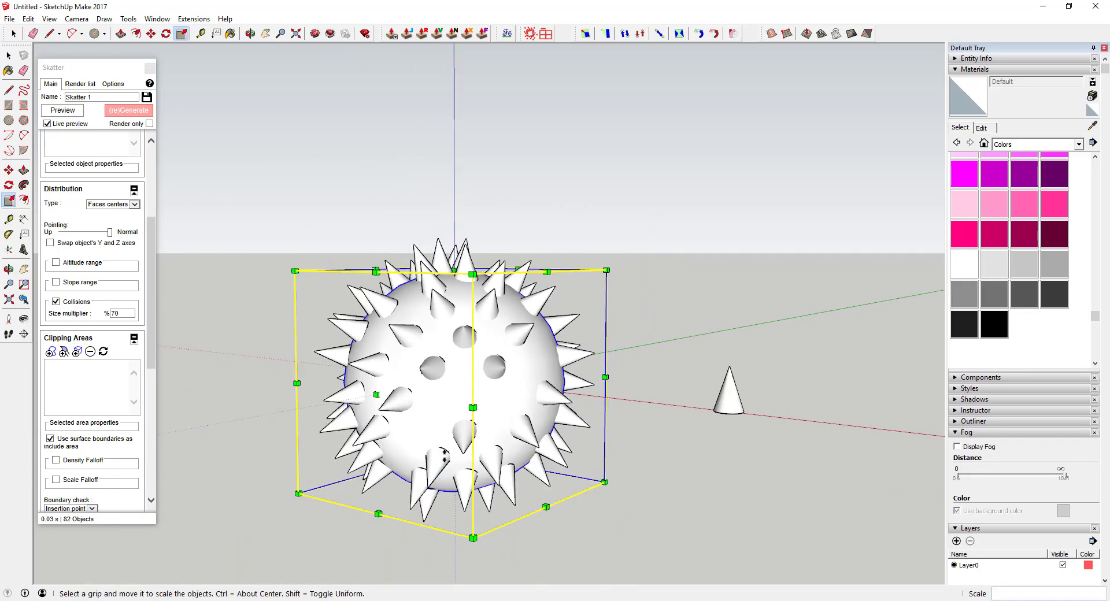
pyautogui.keyDown('ctrl'); pyautogui.moveTo(297, 493); pyautogui.dragTo(292, 498); pyautogui.keyUp('ctrl')
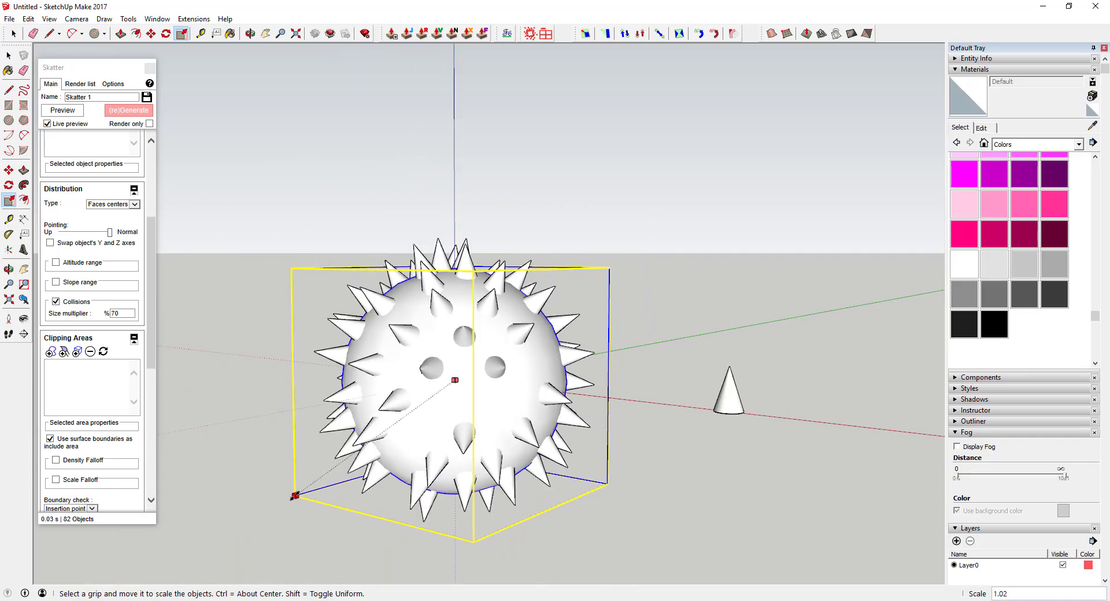
pyautogui.press('space')
pyautogui.click(653, 303)
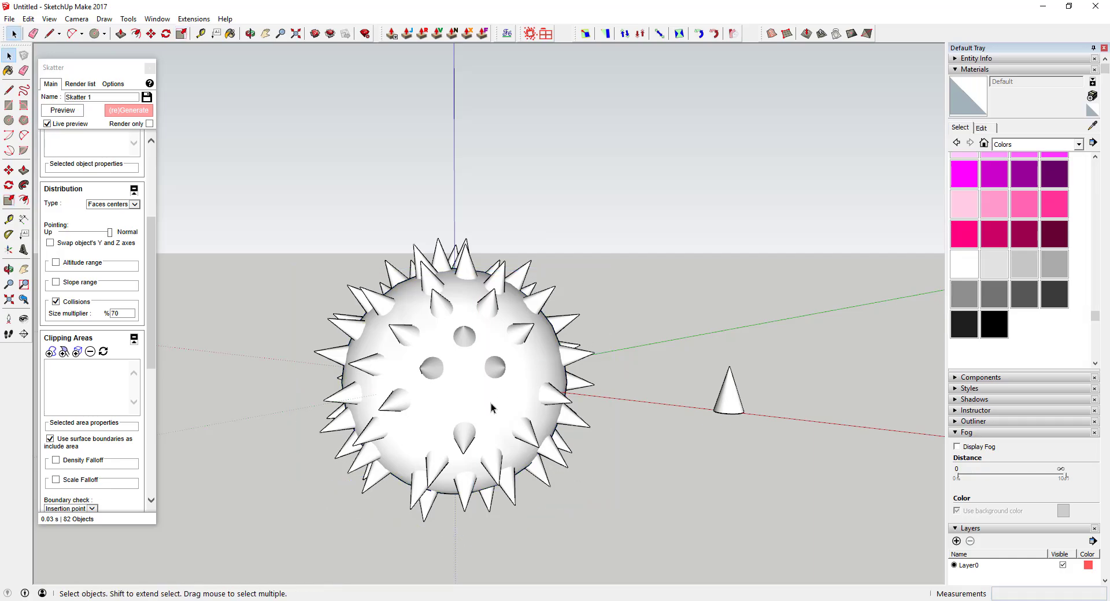
pyautogui.scroll(2, 490, 404)
pyautogui.moveTo(461, 374); pyautogui.dragTo(520, 392, button='middle')
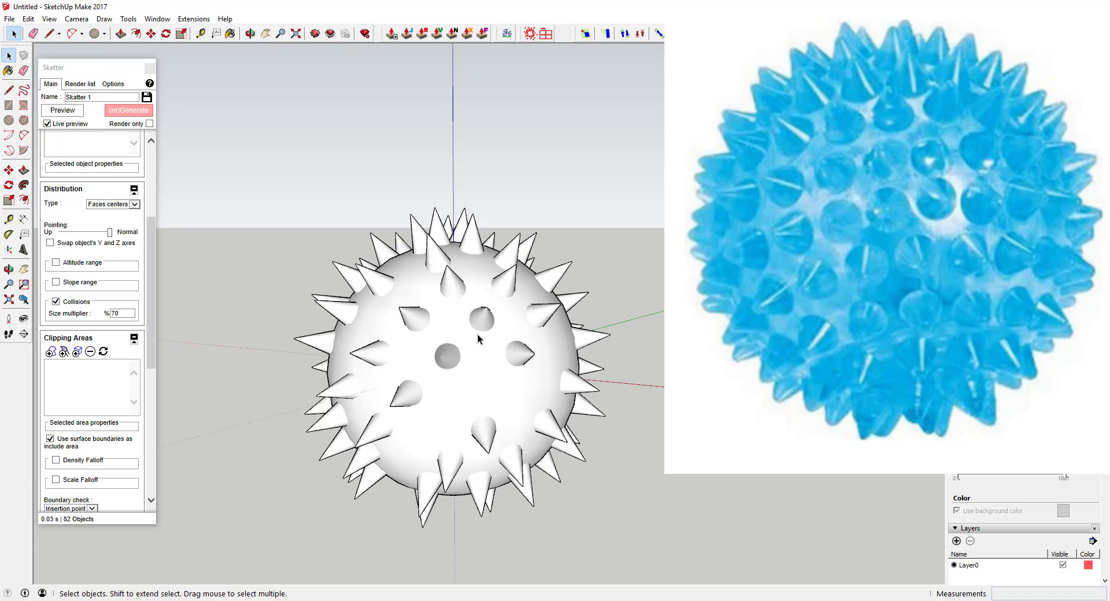
pyautogui.click(479, 360)
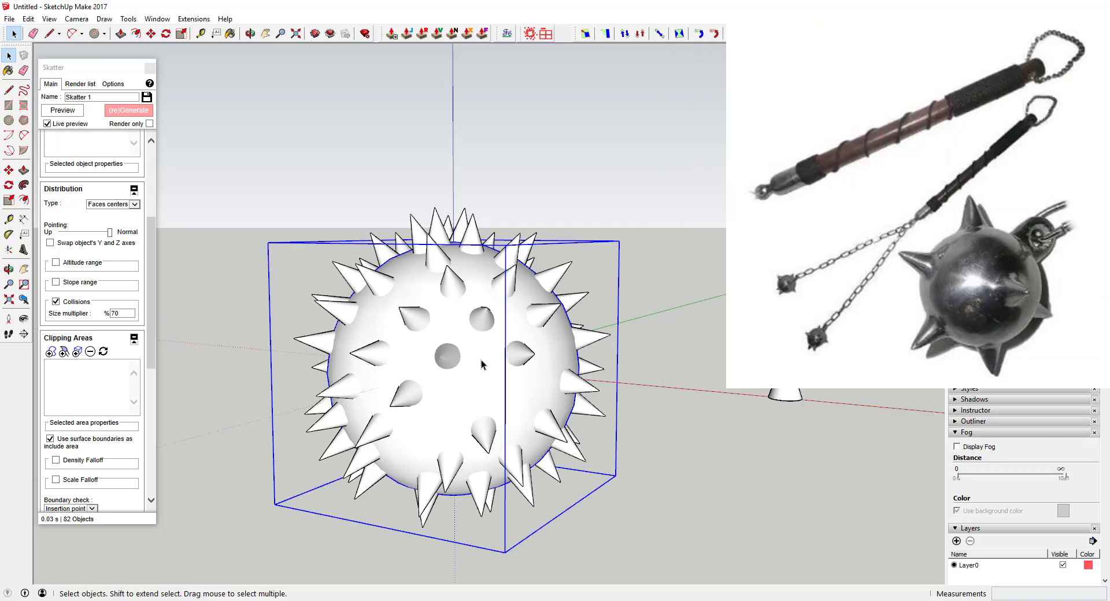
pyautogui.click(658, 290)
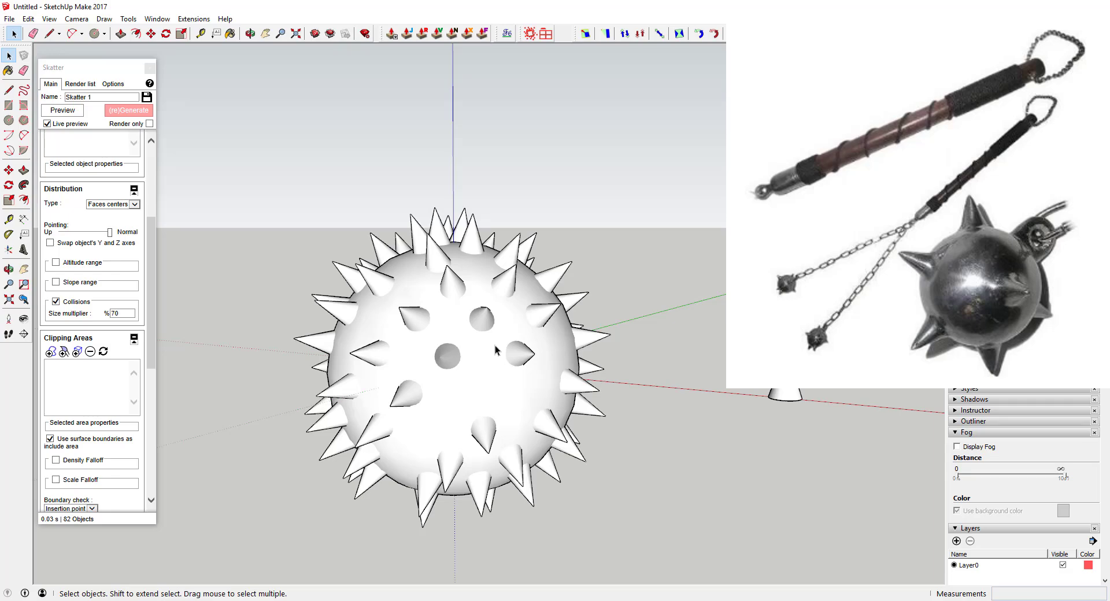
pyautogui.scroll(3, 446, 396)
pyautogui.moveTo(540, 397); pyautogui.dragTo(466, 372, button='middle')
# - Paint the sphere and the scattered spikes group with the pink Color L04 and leave the Paint Bucket tool
pyautogui.scroll(4, 1046, 226)
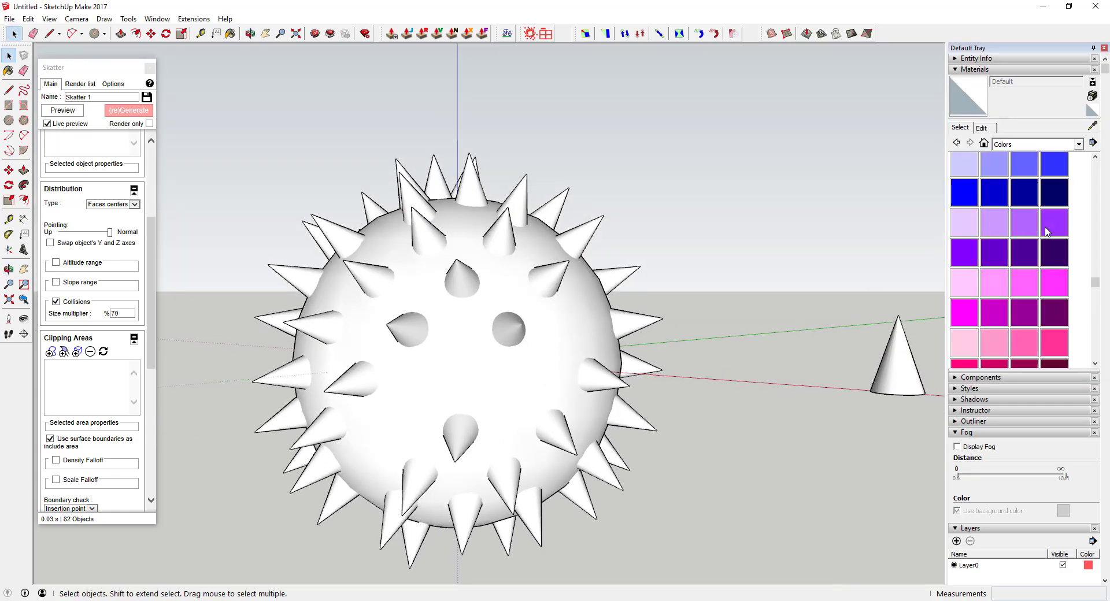
pyautogui.scroll(-2, 1042, 242)
pyautogui.scroll(5, 1016, 274)
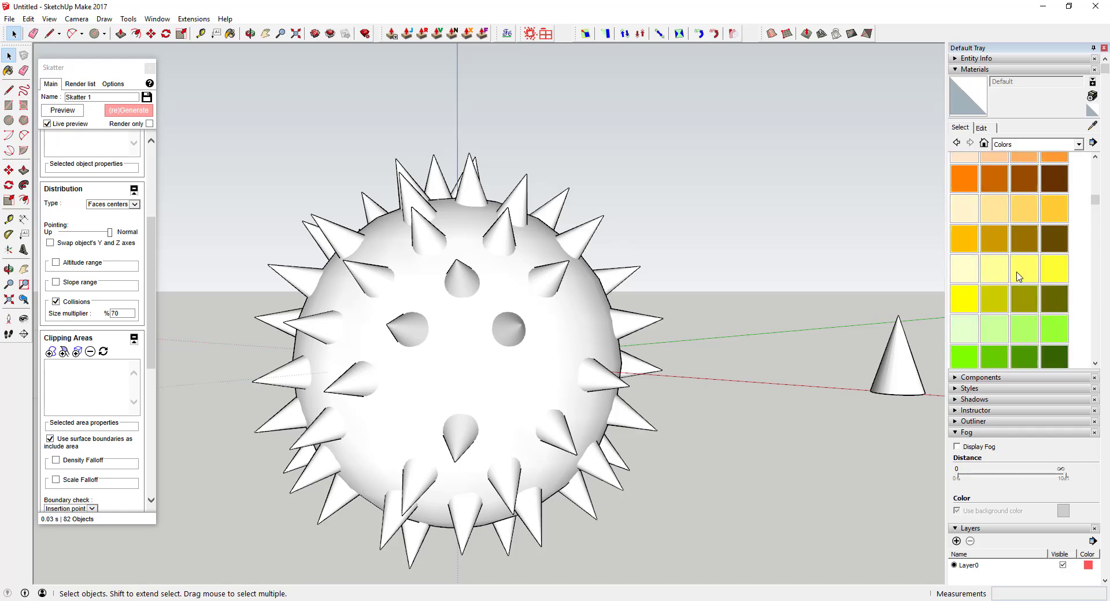
pyautogui.scroll(2, 1013, 254)
pyautogui.scroll(-6, 988, 225)
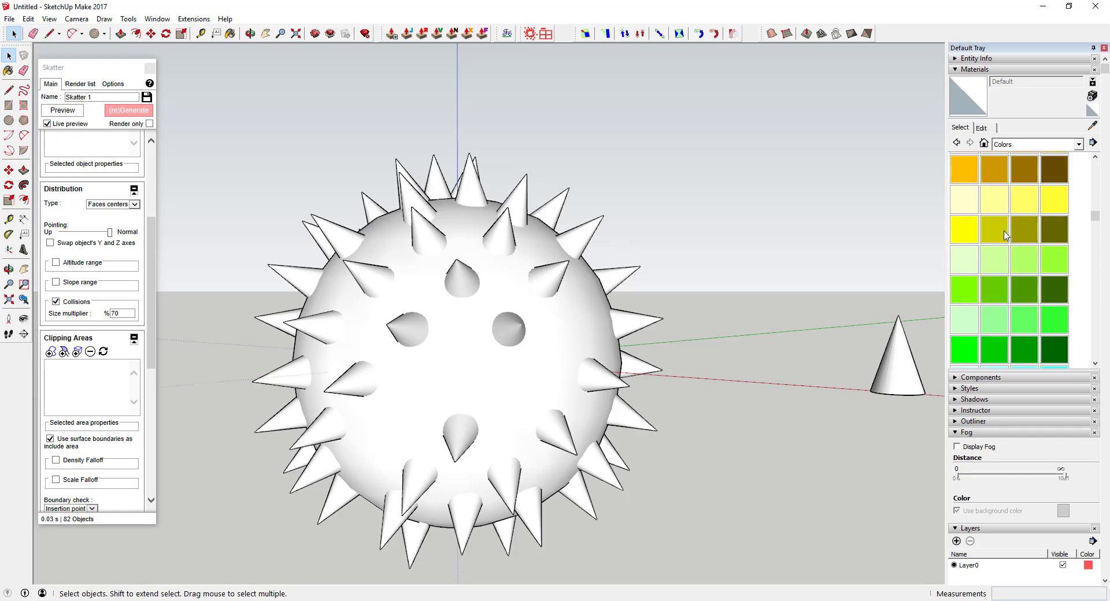
pyautogui.click(1051, 273)
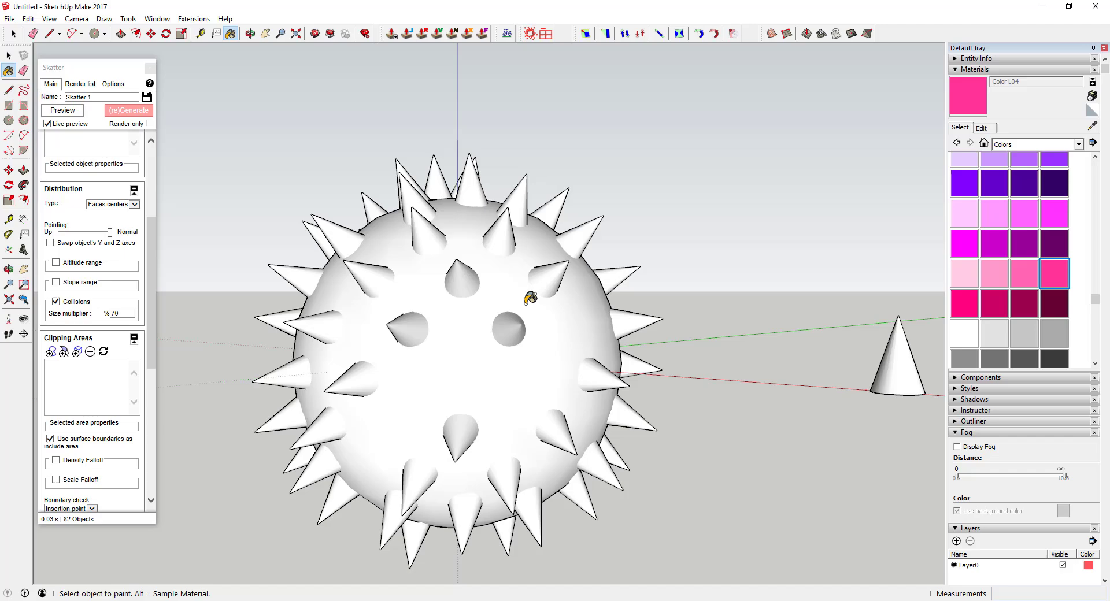
pyautogui.click(485, 310)
pyautogui.click(469, 273)
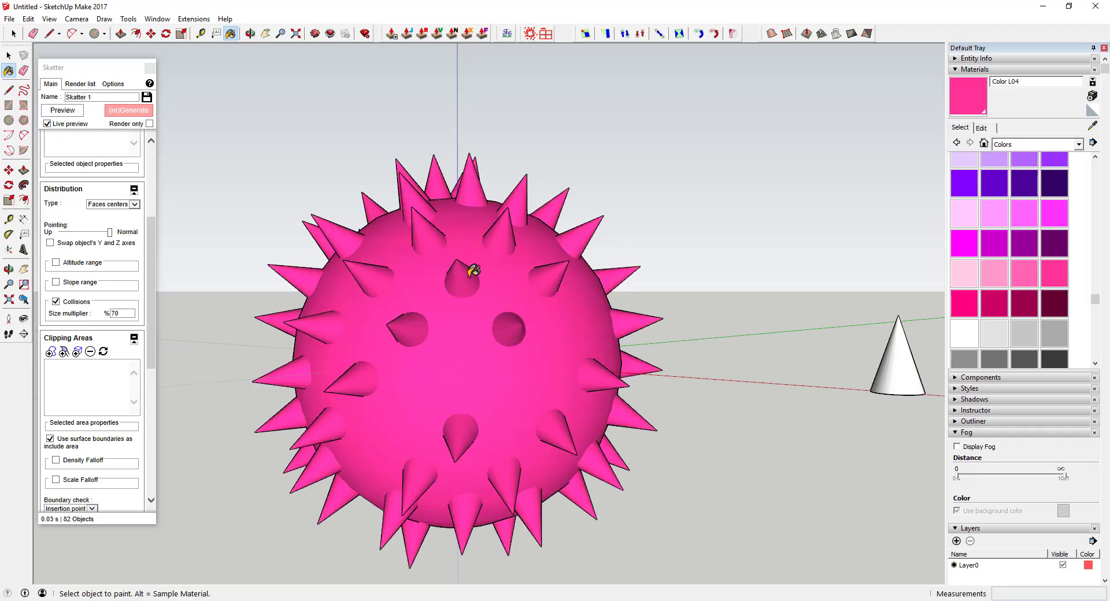
pyautogui.scroll(-3, 473, 270)
pyautogui.scroll(3, 545, 344)
pyautogui.press('space')
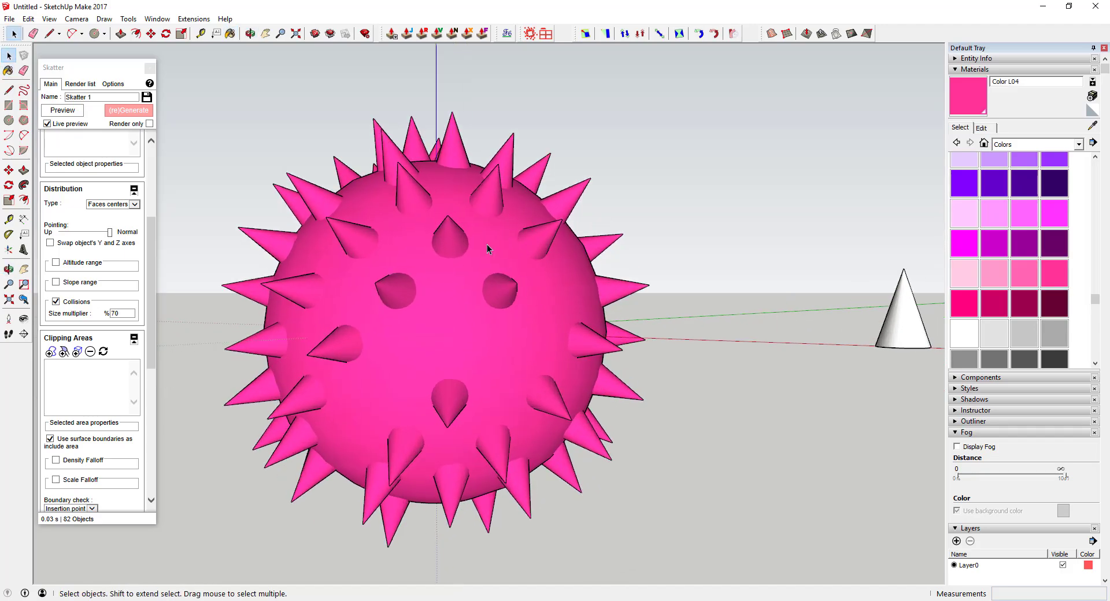
# - Open the Twilight Render V2 Material Editor and sample the ball's pink Color L04 material for editing
pyautogui.moveTo(487, 249); pyautogui.dragTo(529, 286, button='middle')
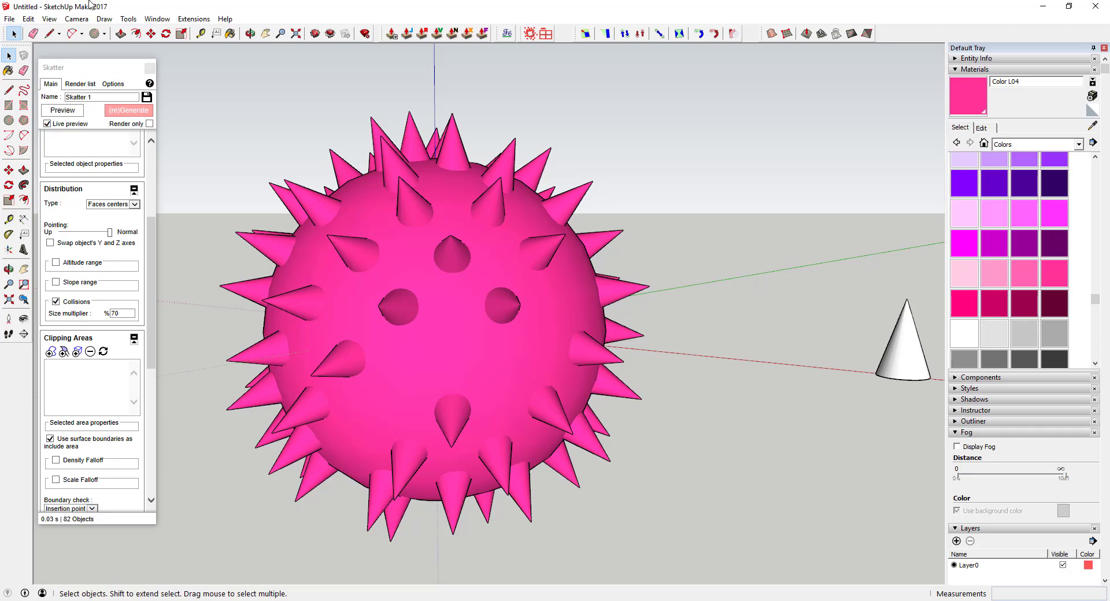
pyautogui.click(193, 19)
pyautogui.moveTo(233, 135)
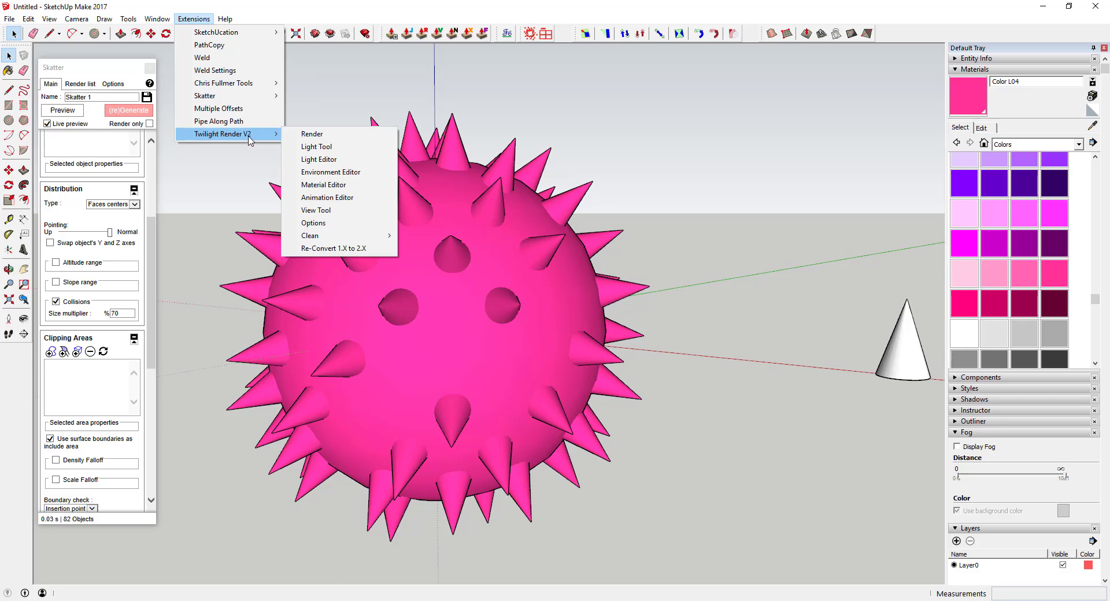
pyautogui.click(359, 186)
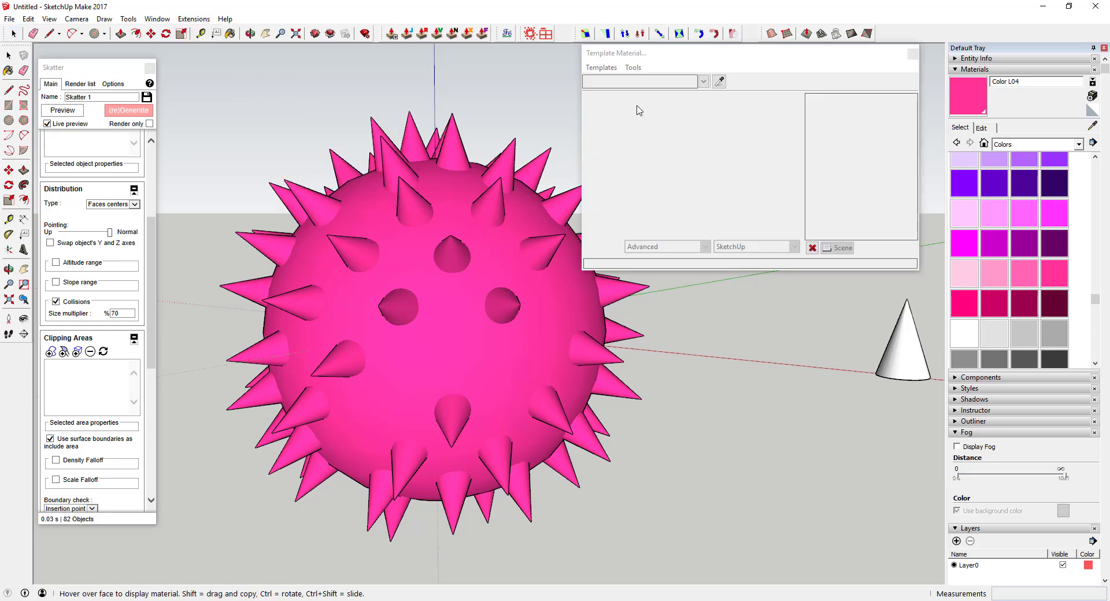
pyautogui.click(720, 81)
pyautogui.click(491, 259)
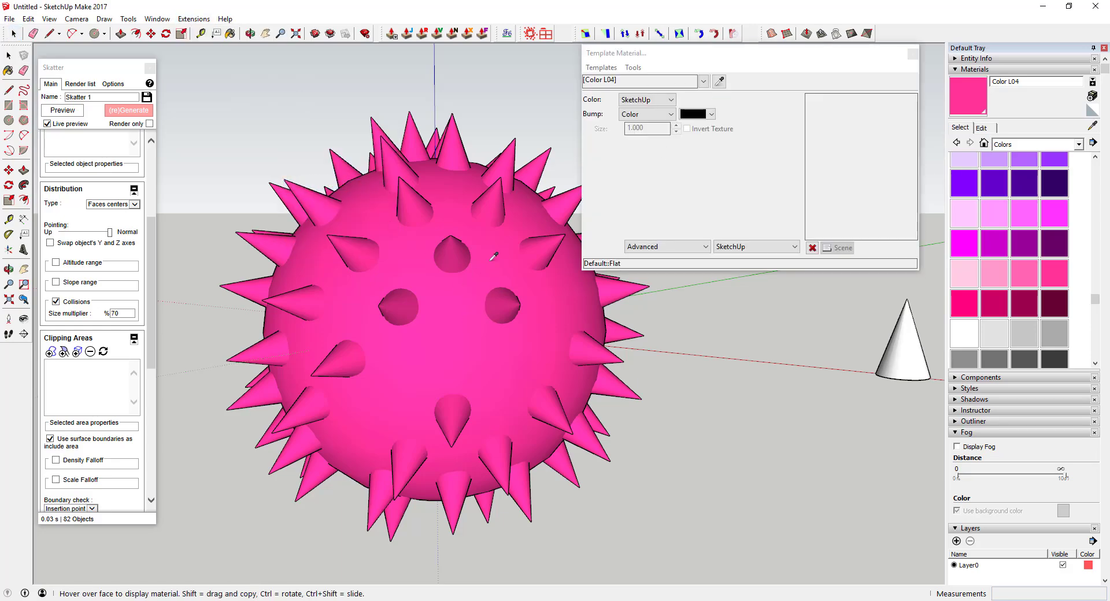
# - Apply the Subsurface Scattering Wax template to the Color L04 material
pyautogui.click(602, 67)
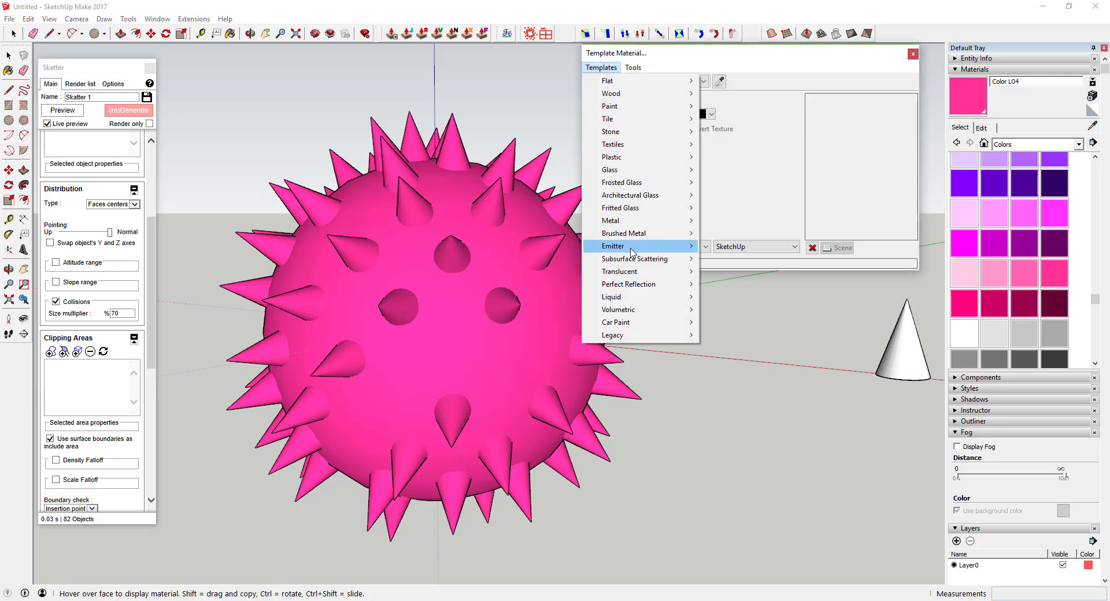
pyautogui.moveTo(635, 263)
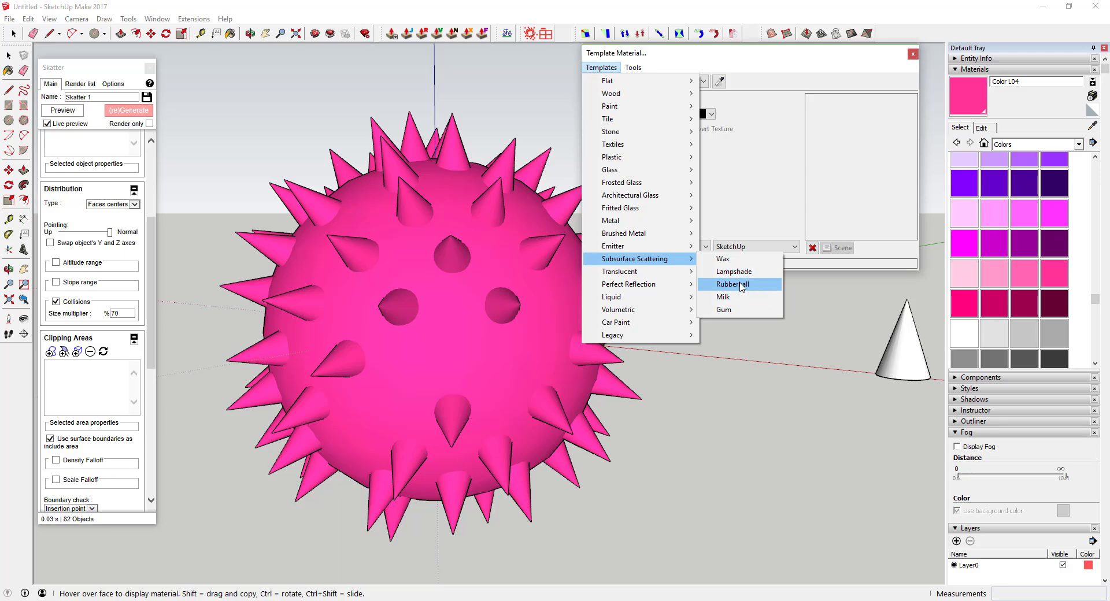
pyautogui.click(736, 263)
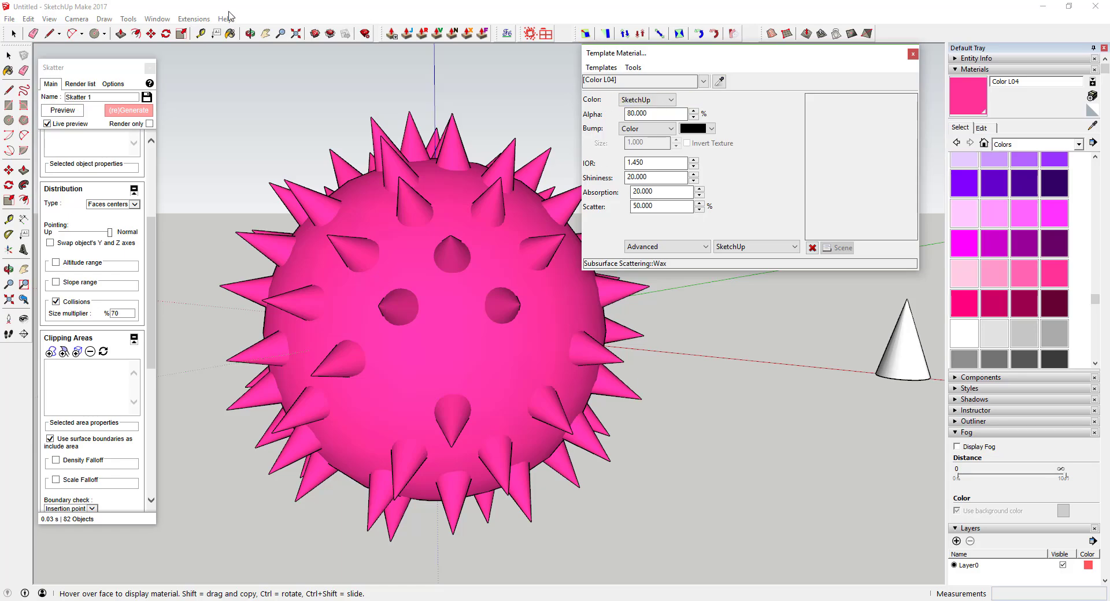
# - Open the Twilight Render V2 Render window and move it clear of the Materials tray
pyautogui.click(193, 19)
pyautogui.moveTo(254, 134)
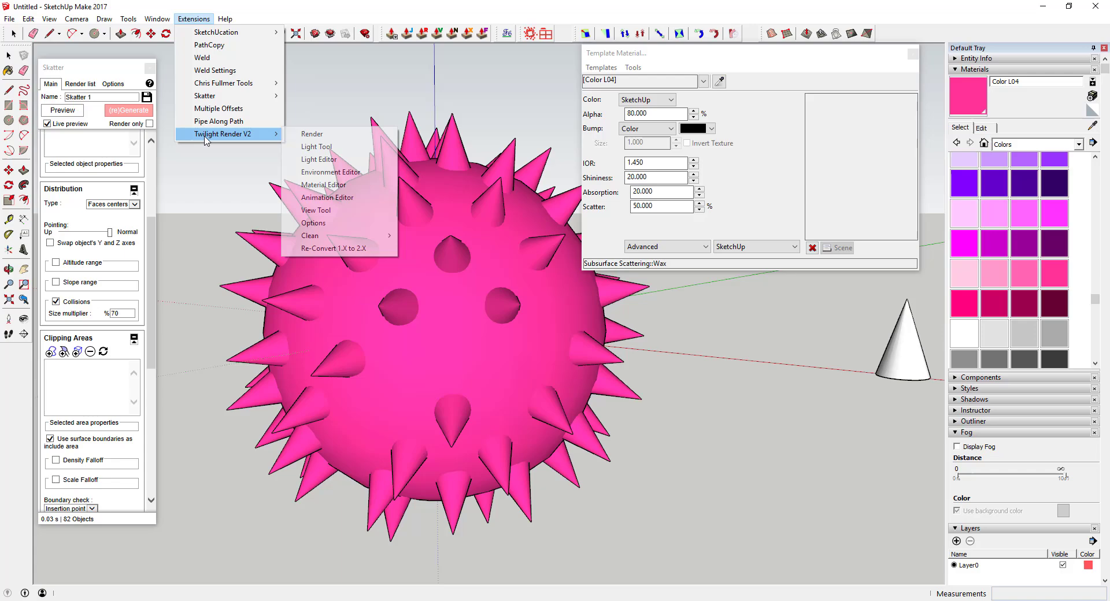
pyautogui.click(316, 134)
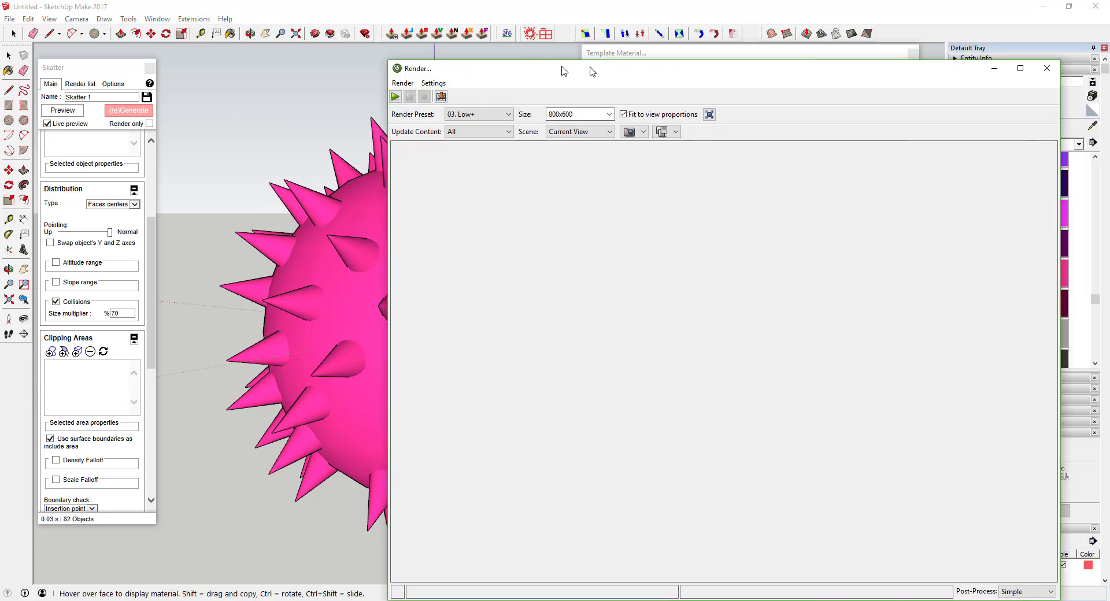
pyautogui.moveTo(557, 68); pyautogui.dragTo(401, 42)
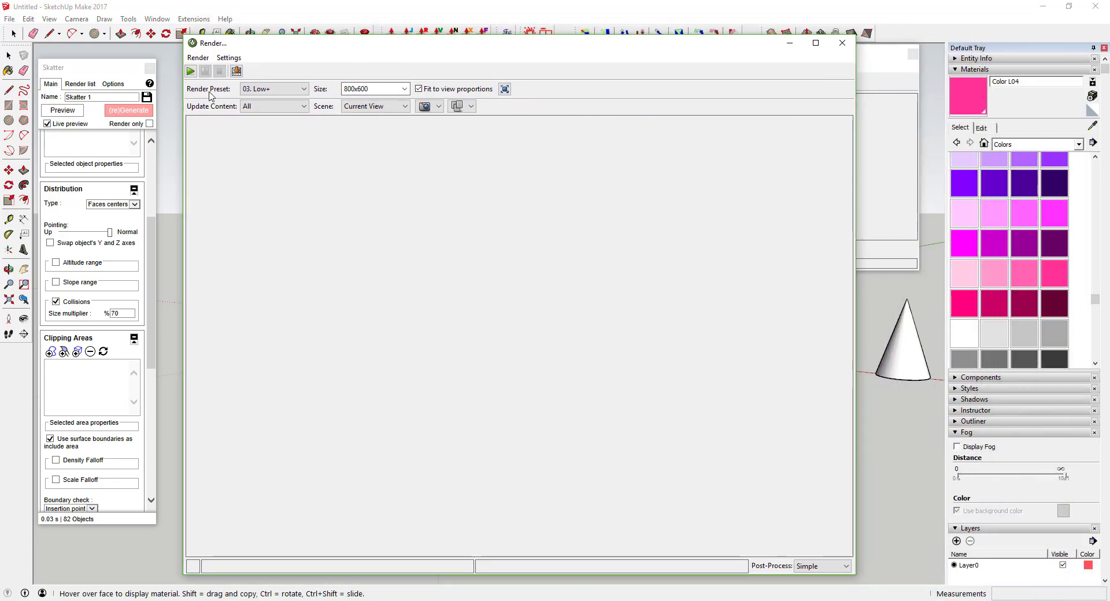
# - Render the current view of the spiked ball with the 01. Prelim preset at 800x600
pyautogui.click(266, 90)
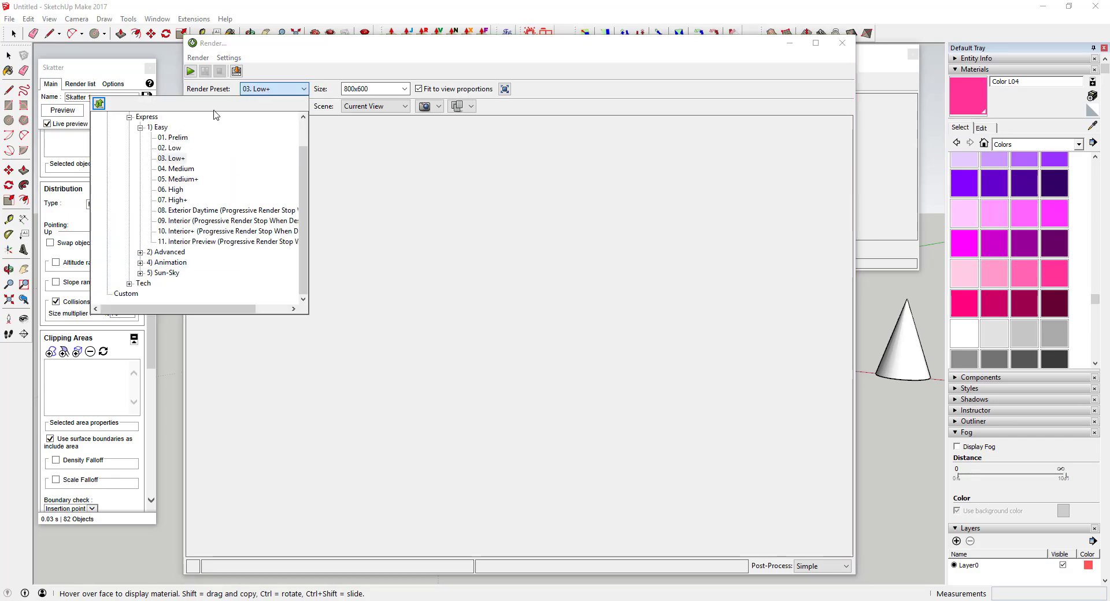
pyautogui.click(175, 138)
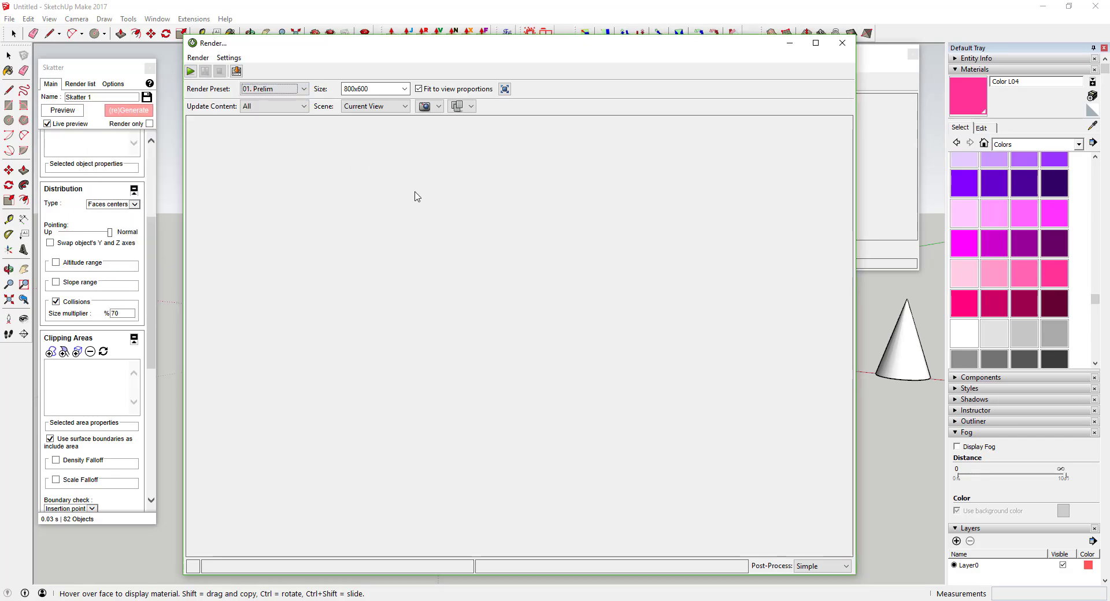
pyautogui.click(273, 89)
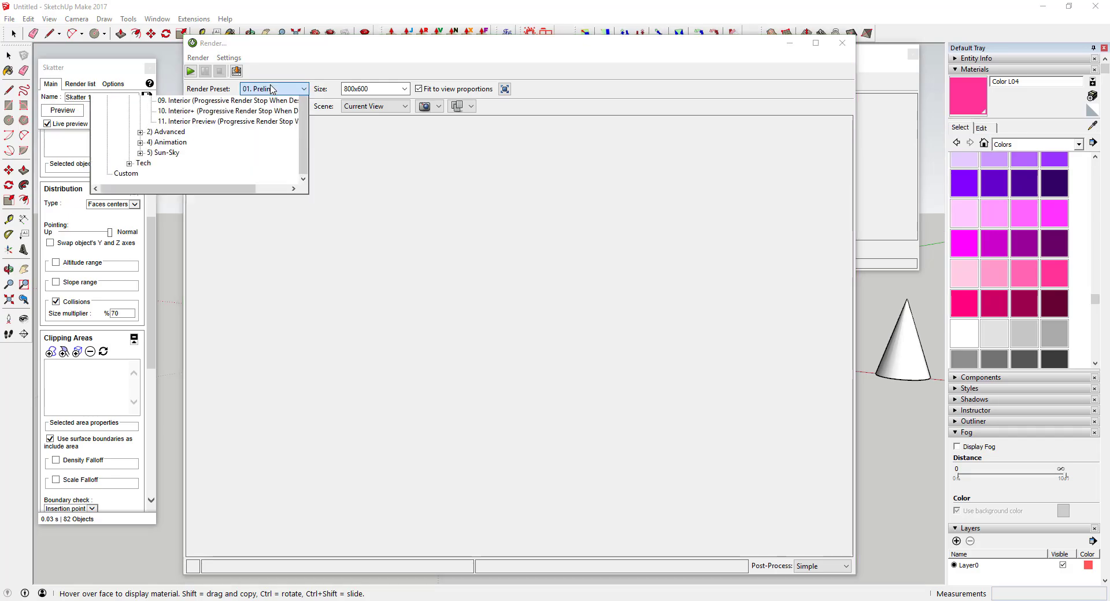
pyautogui.click(507, 259)
pyautogui.click(190, 70)
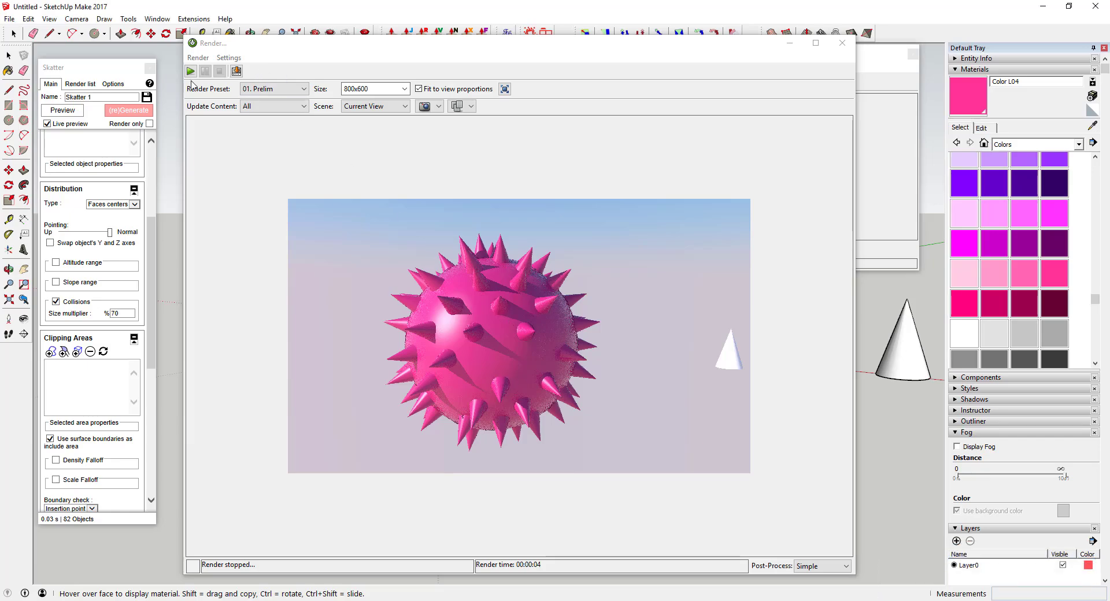
# - Start a new render of the spiked ball with the 03. Low+ preset, without saving the previous render
pyautogui.click(255, 89)
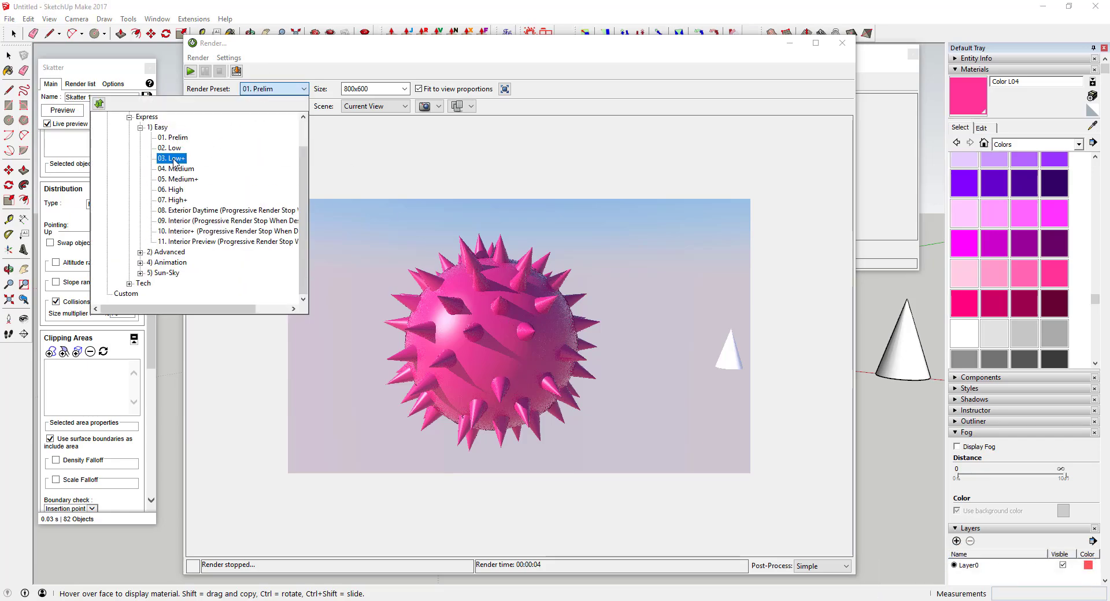
pyautogui.click(172, 140)
pyautogui.click(190, 71)
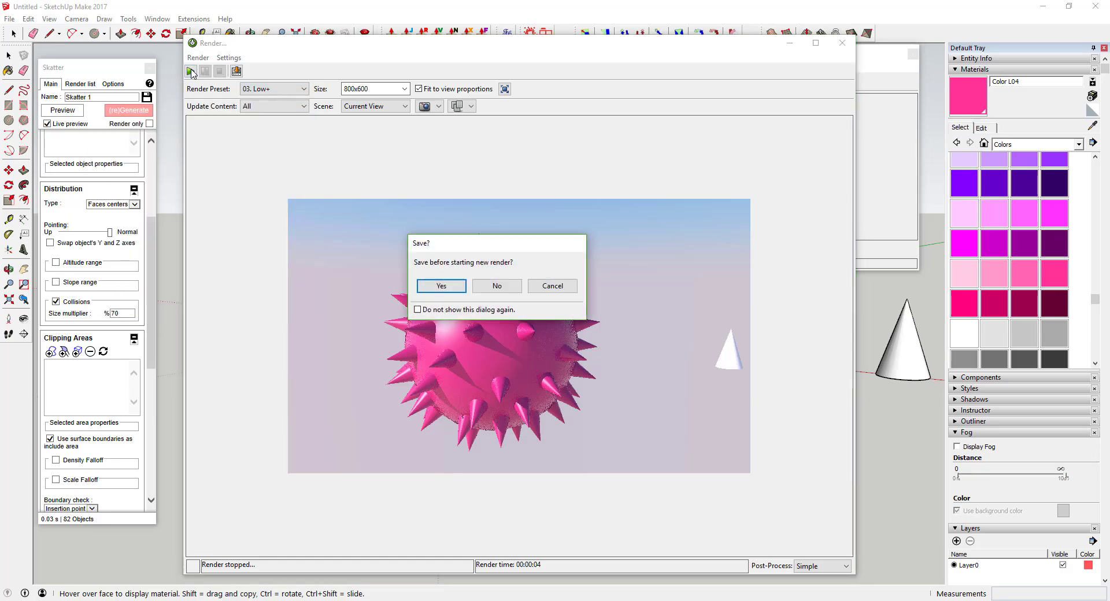
pyautogui.click(494, 284)
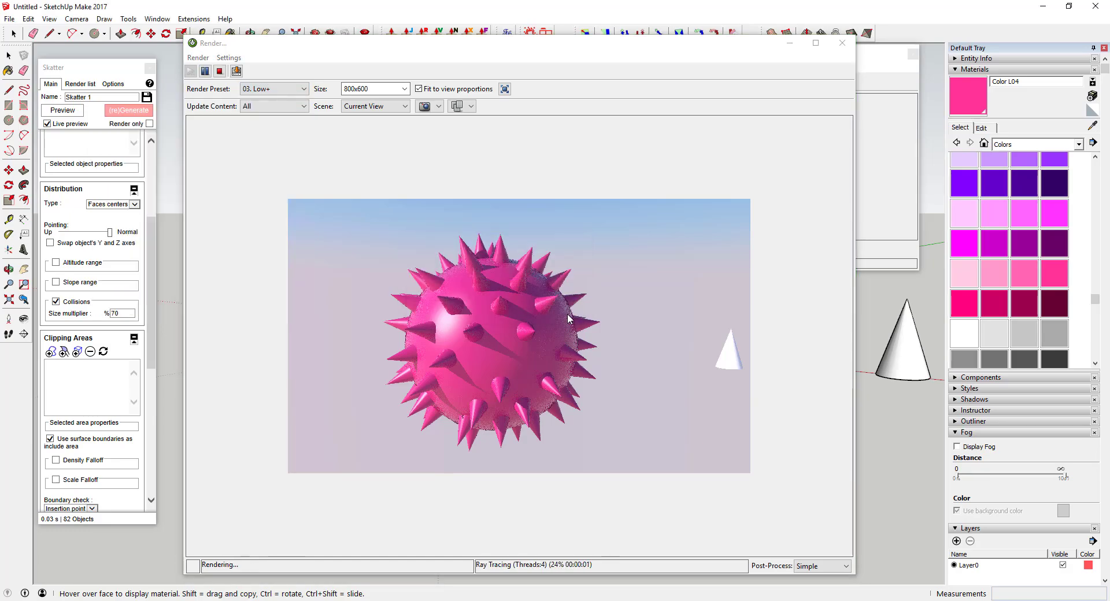